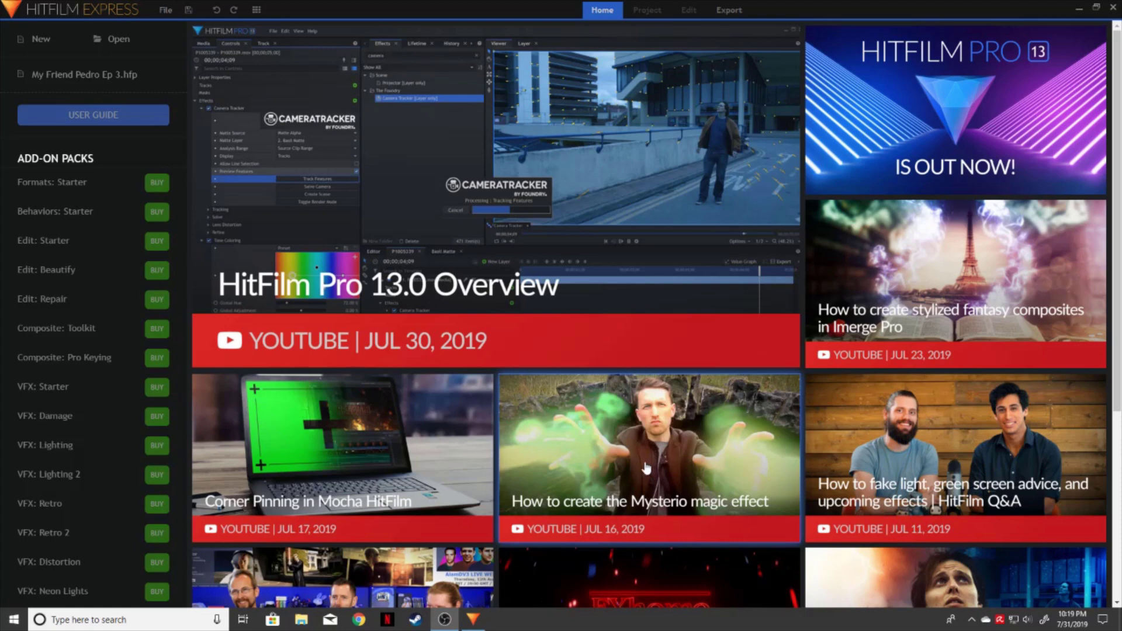
- Create a new project with the 1080p Full HD @ 50 fps template and start editing it
left_click(46, 37)
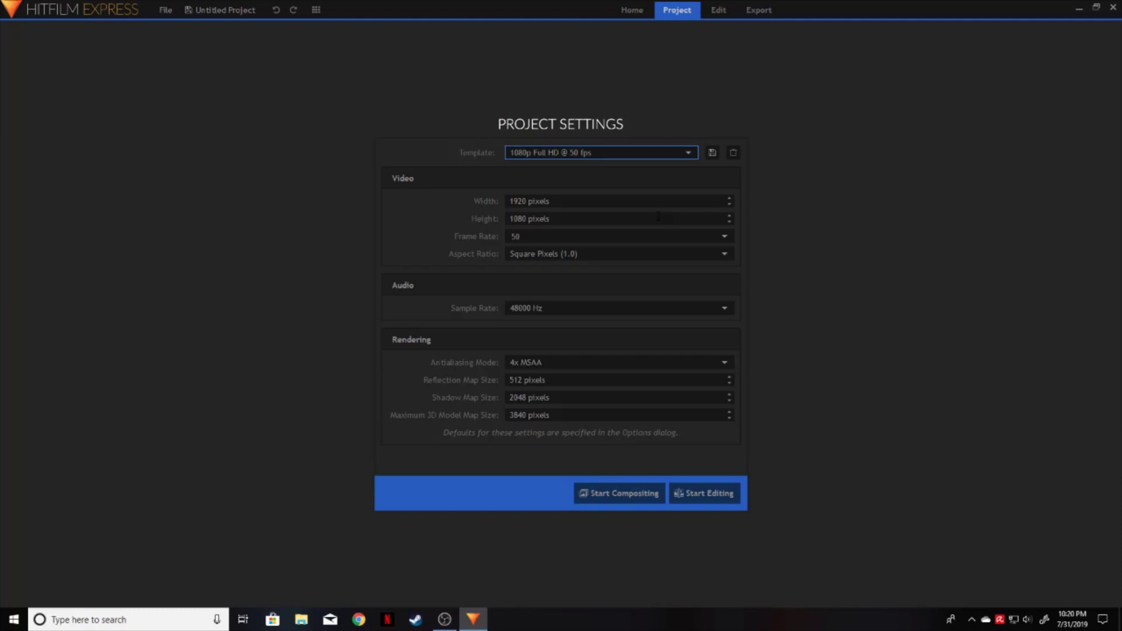
left_click(710, 497)
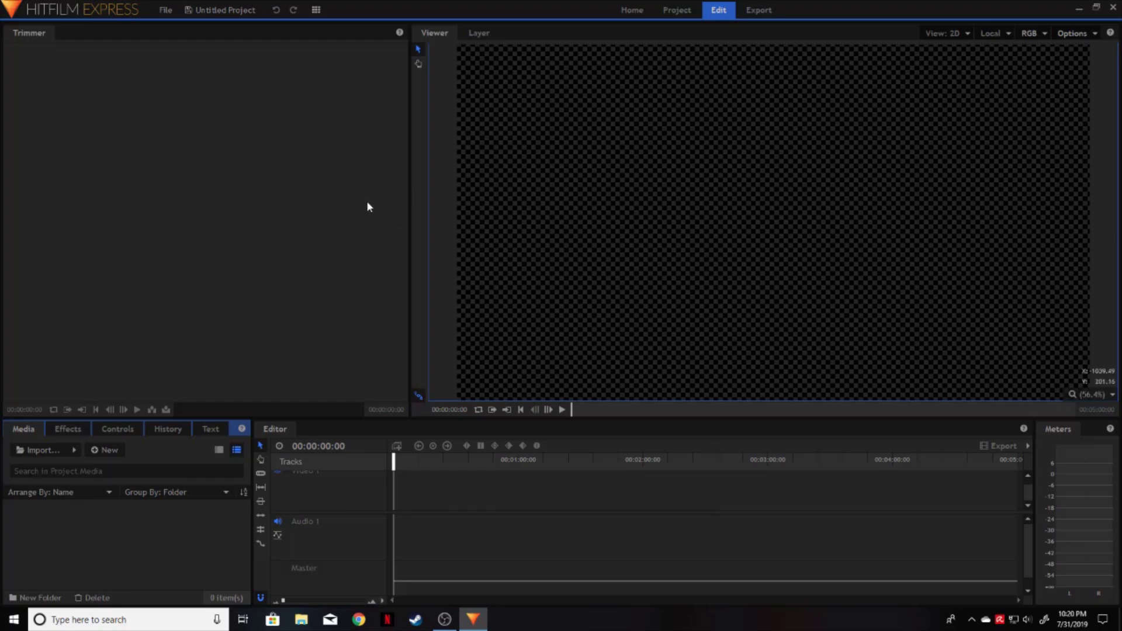
- Reset the panel layout, then switch to the My Workspace layout
left_click(316, 9)
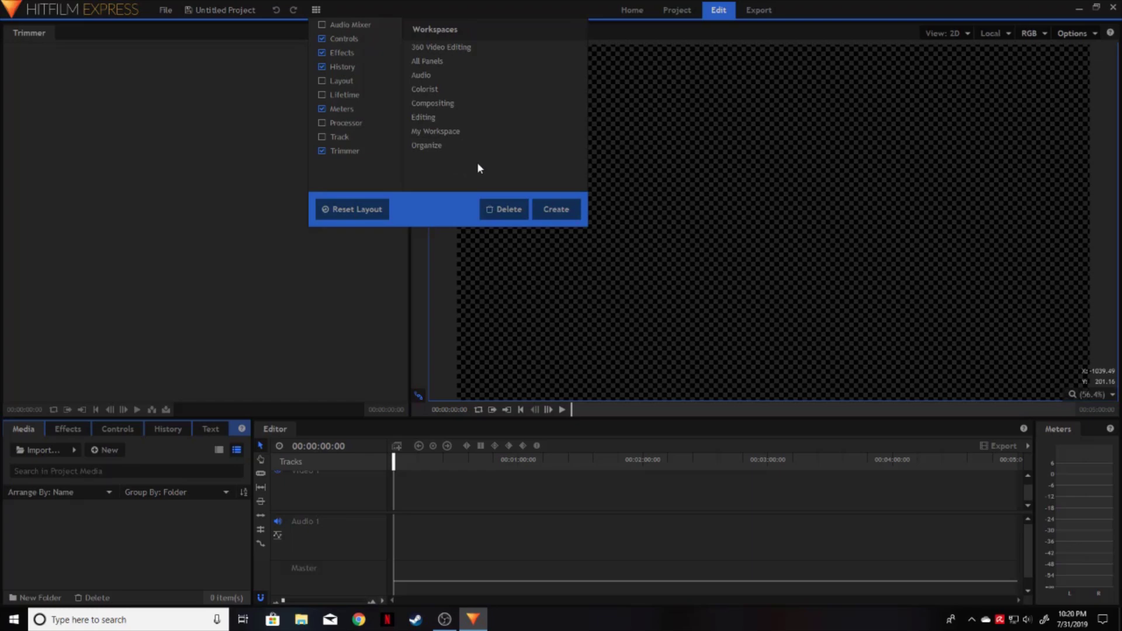
left_click(353, 213)
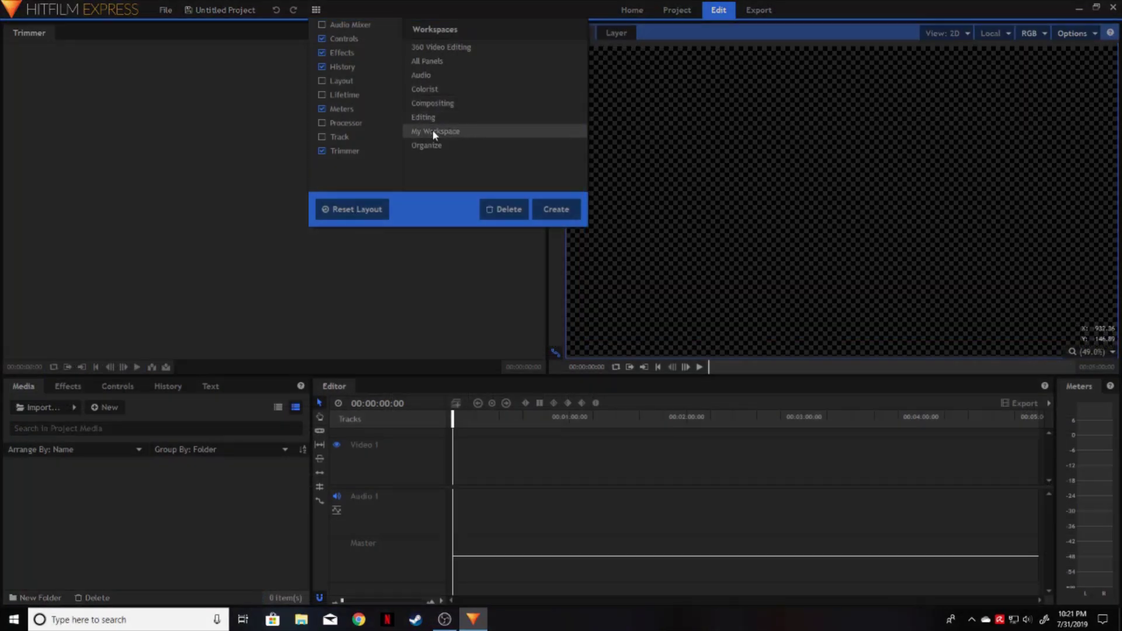
left_click(433, 132)
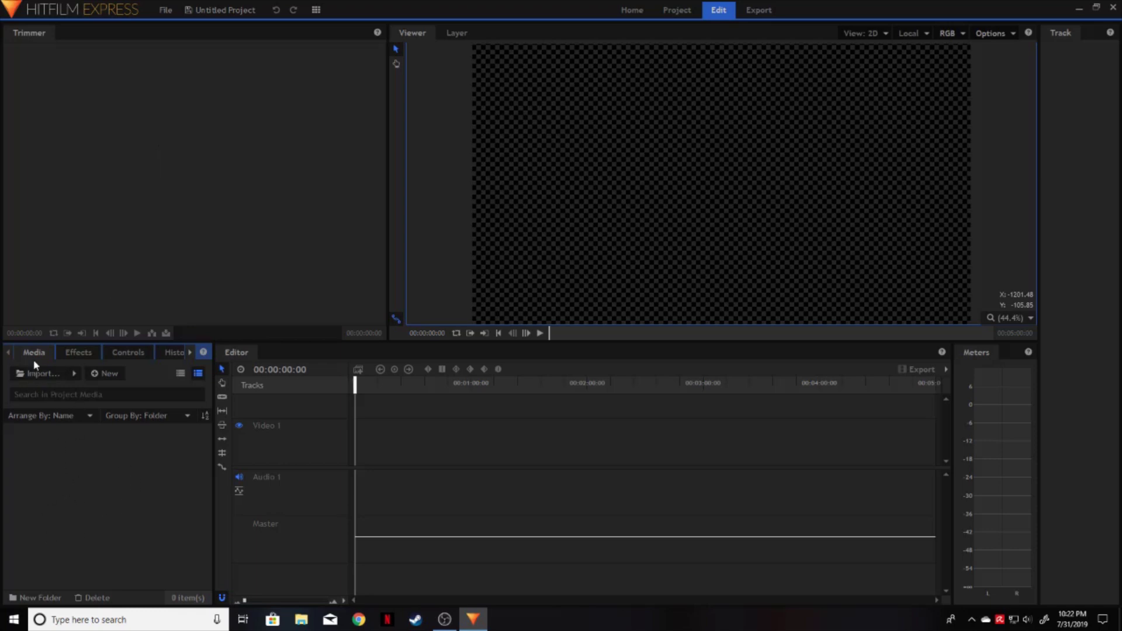
left_click(42, 374)
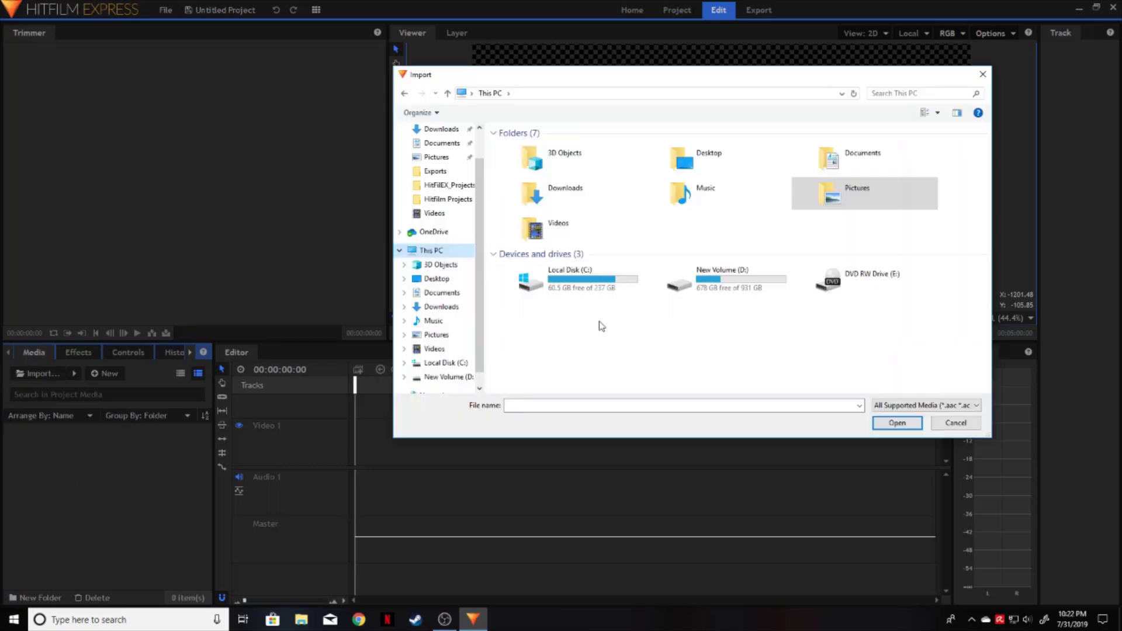
left_click(438, 214)
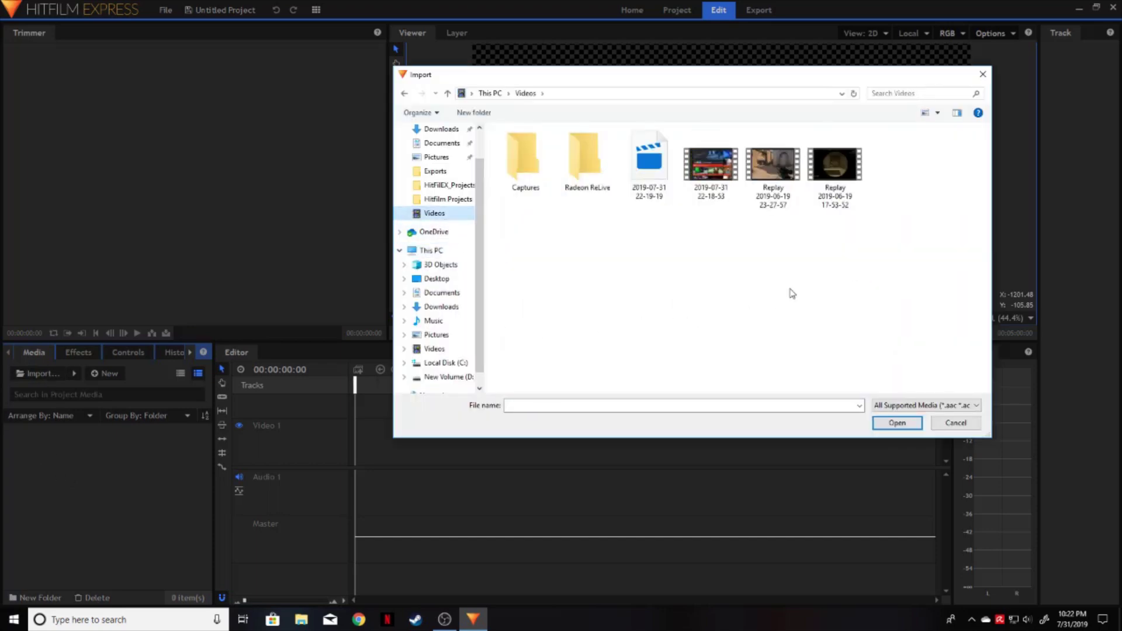
left_click(845, 172)
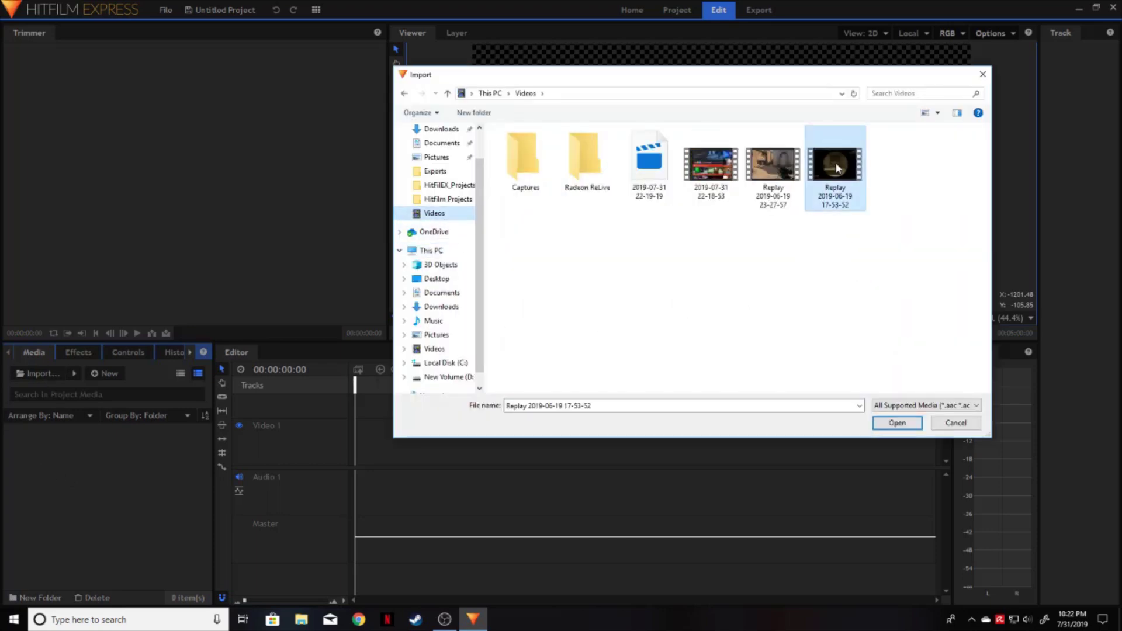
left_click(909, 424)
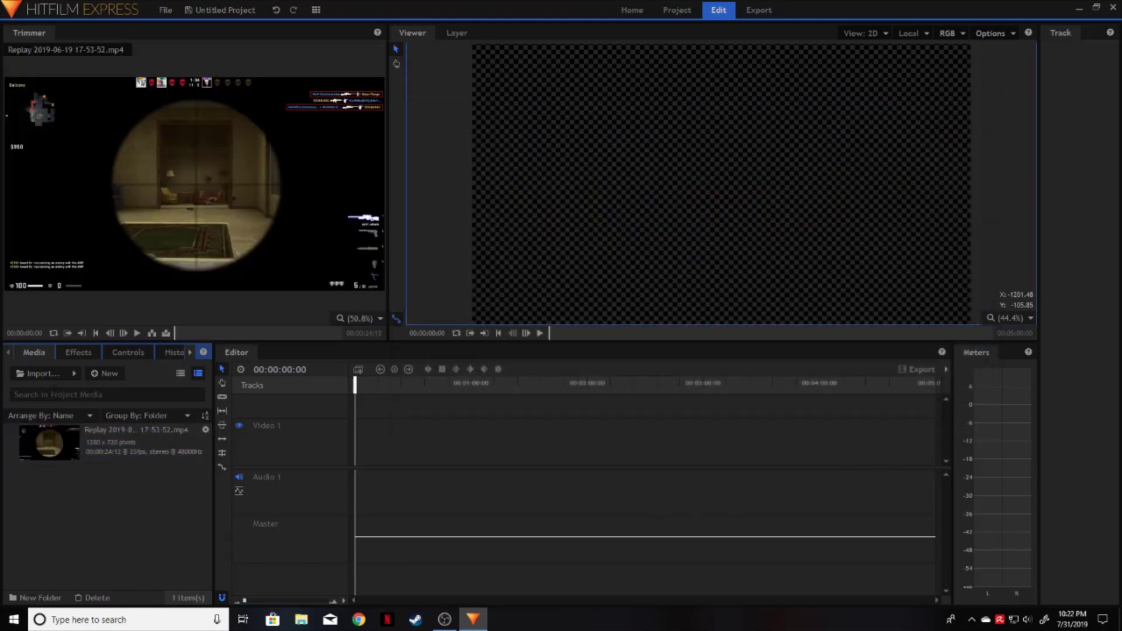
- Drag YouTube Intro.mp4, brick stop image.mp4 and outro music.wav from Explorer into the Media panel
left_click(52, 376)
left_click_drag(856, 184, 861, 237)
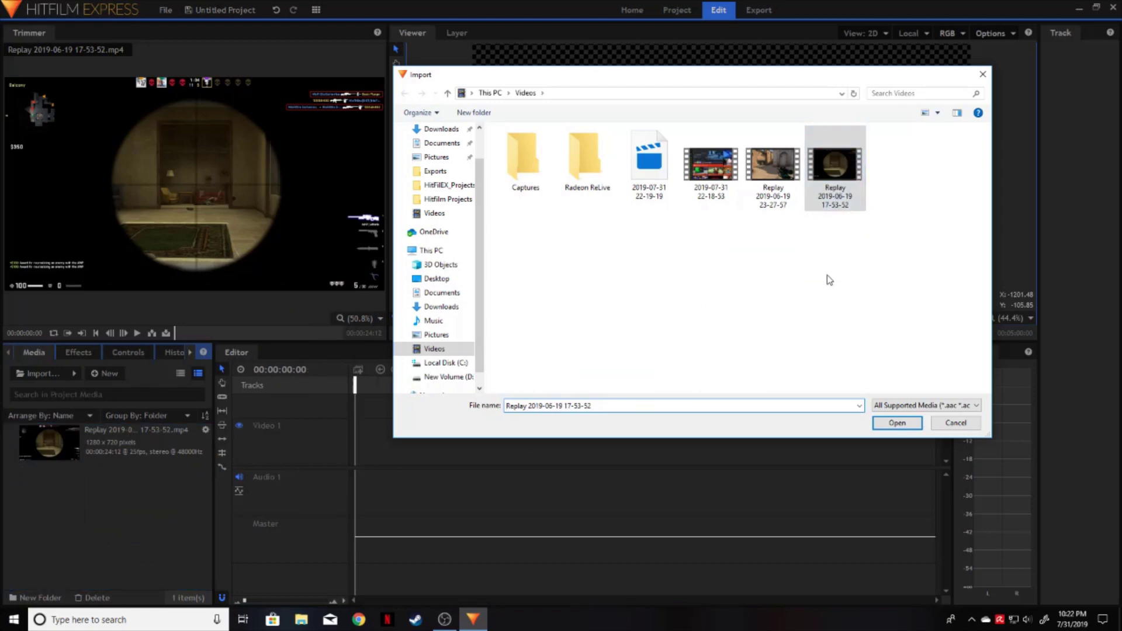
left_click(982, 75)
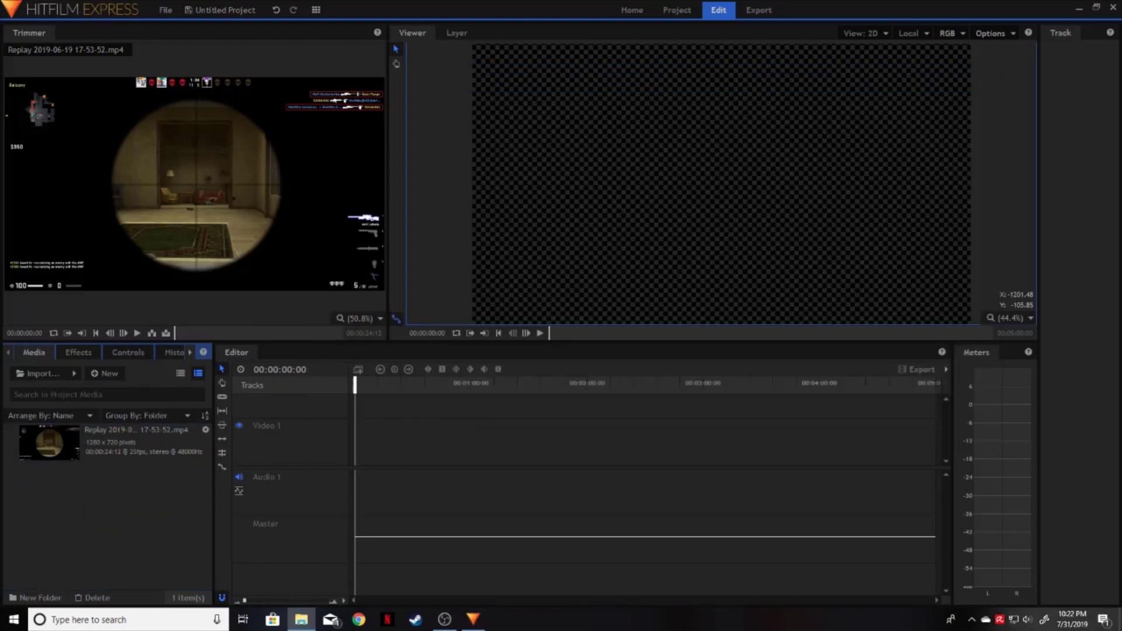
left_click_drag(350, 556, 88, 546)
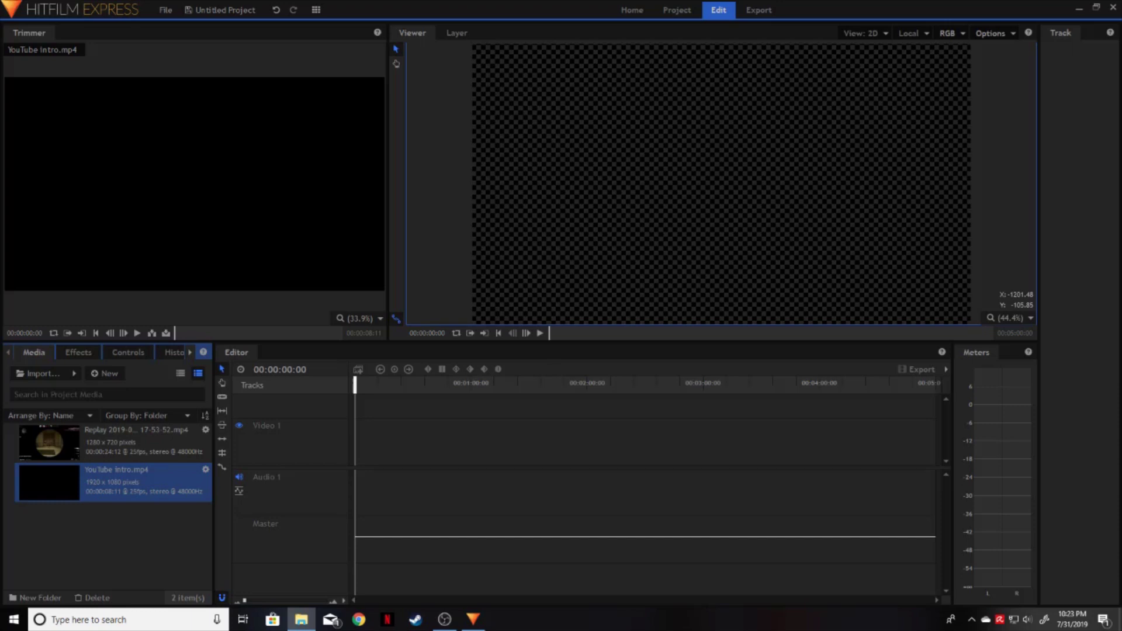
left_click_drag(3, 551, 117, 552)
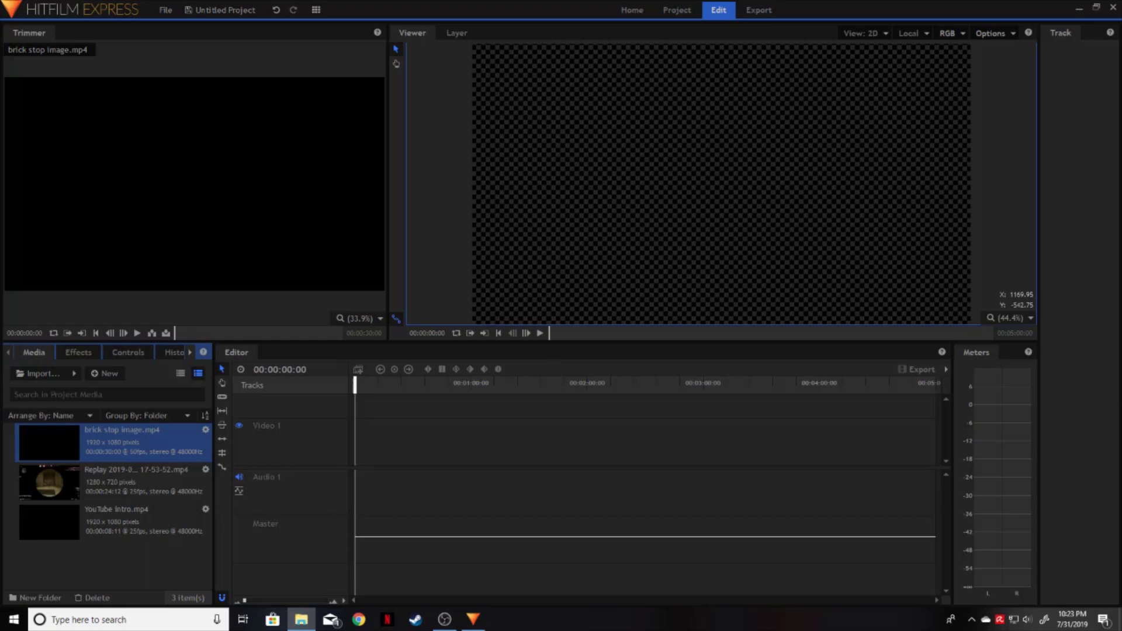
left_click_drag(1119, 512, 374, 497)
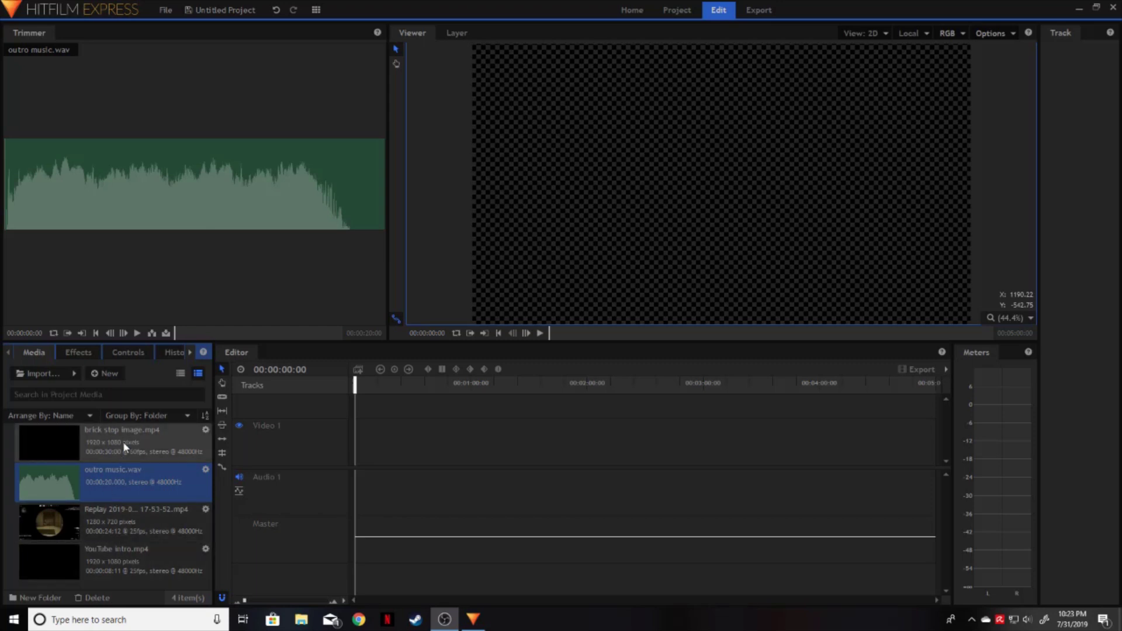
- Load the Replay clip into the Trimmer and scrub its footage, parking at 00:00:03:10
left_click(132, 532)
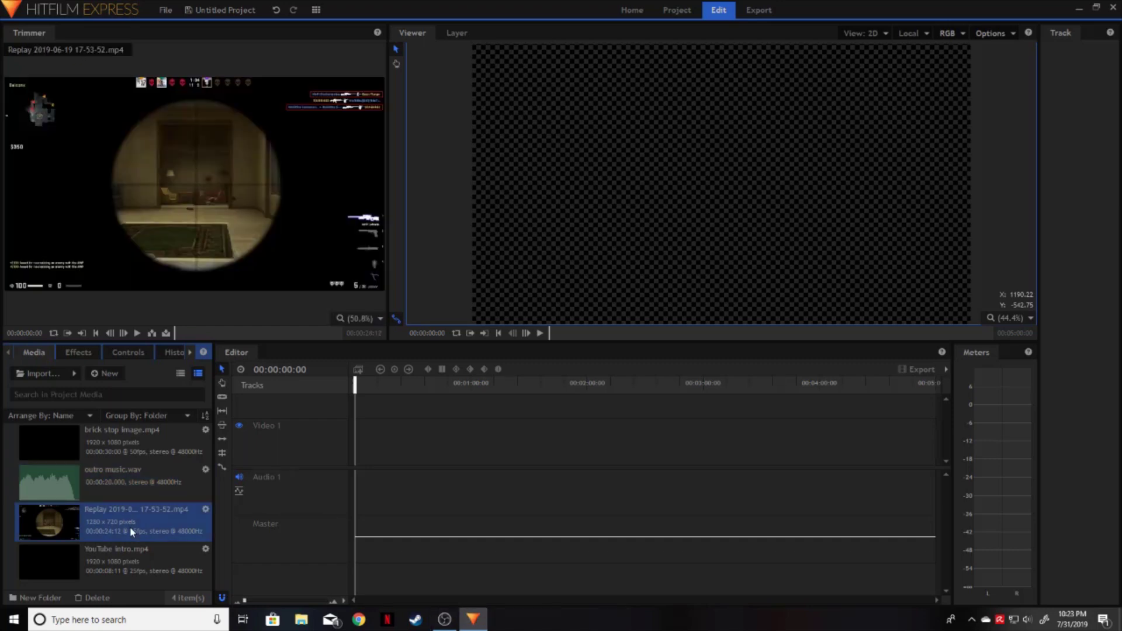
mouse_move(231, 209)
mouse_move(205, 174)
left_click(204, 333)
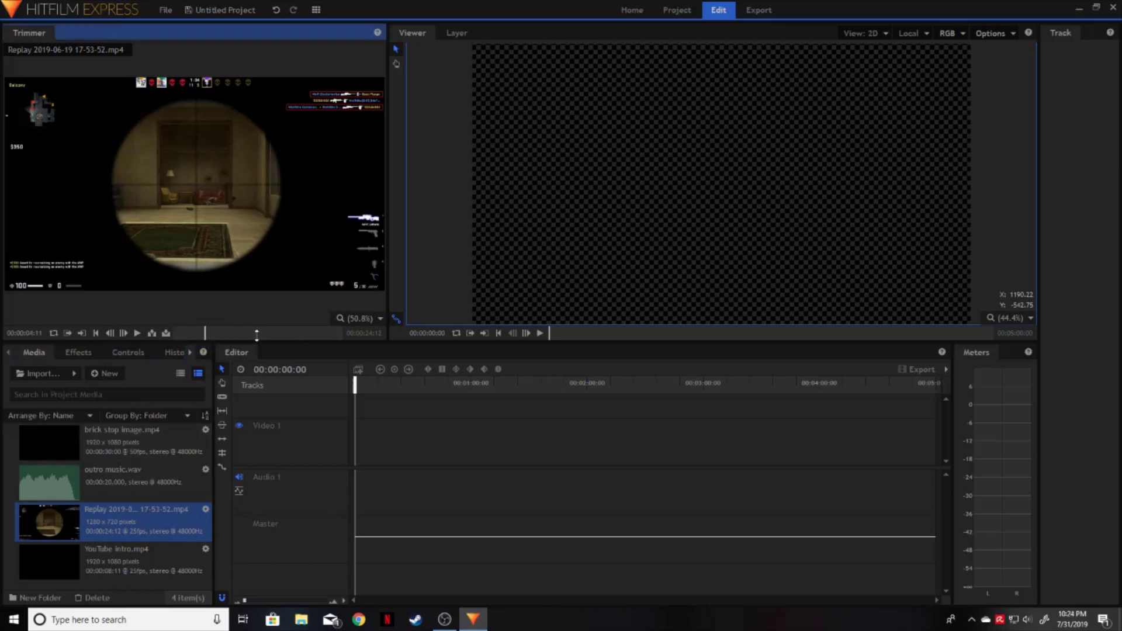
left_click(296, 335)
left_click(309, 330)
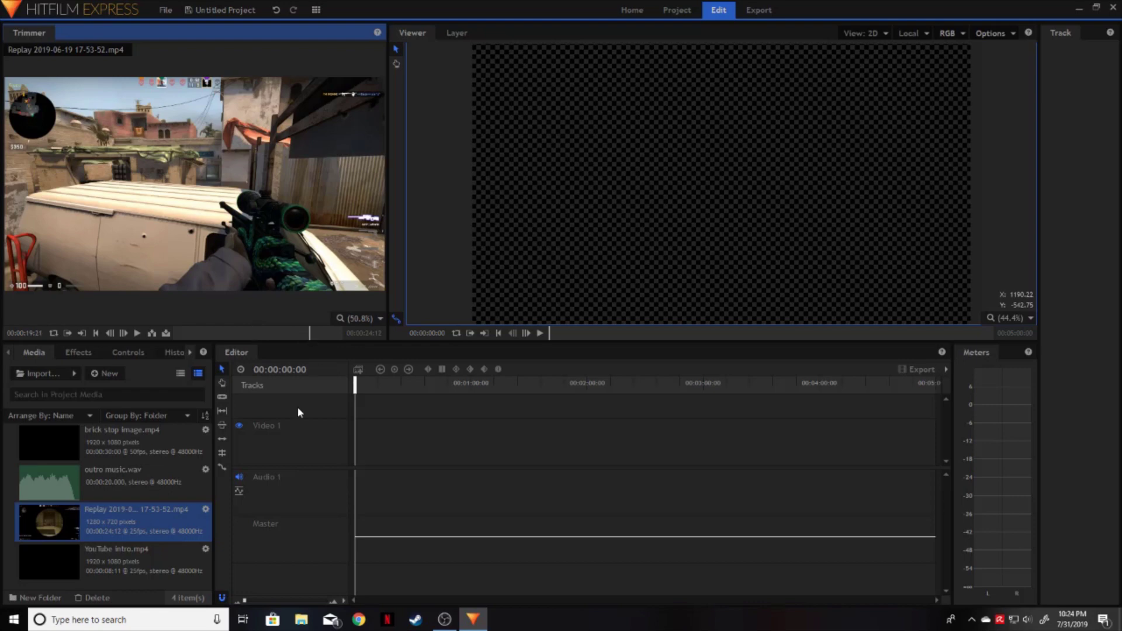
left_click(198, 333)
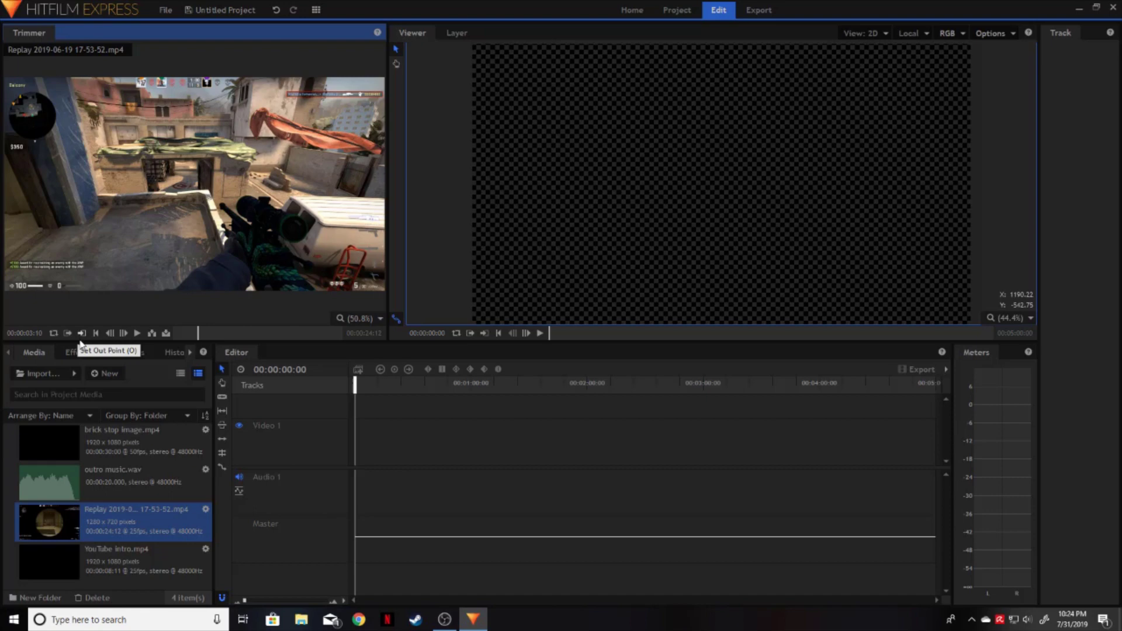
mouse_move(164, 264)
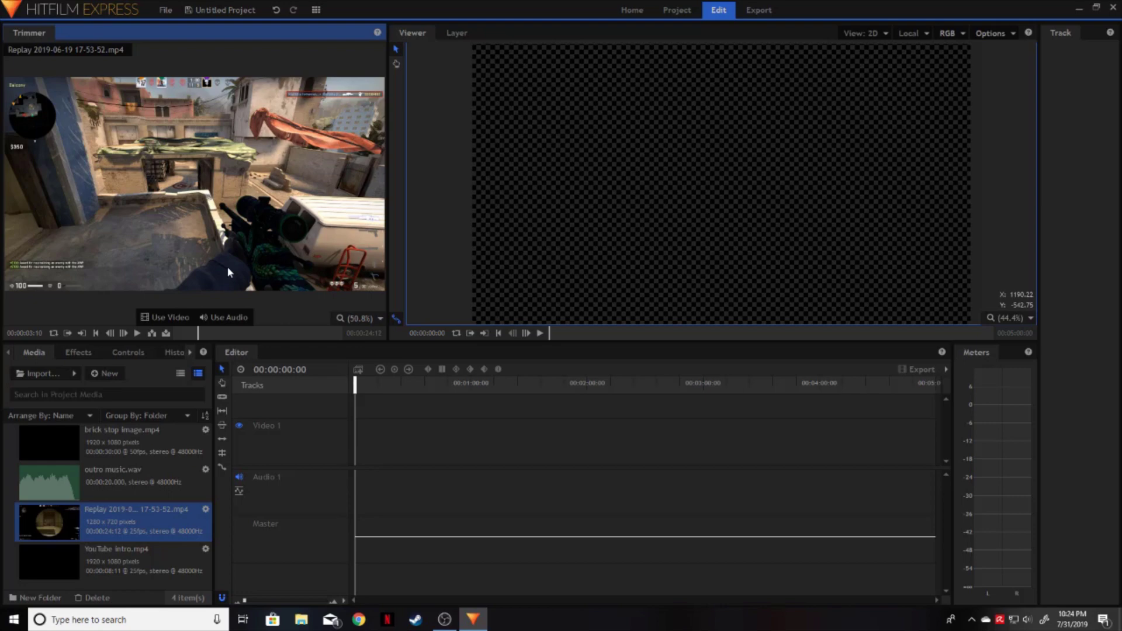
- Place the Replay clip with its audio on Video 1 and Audio 1 at 00:00:00:00
left_click_drag(199, 332, 169, 336)
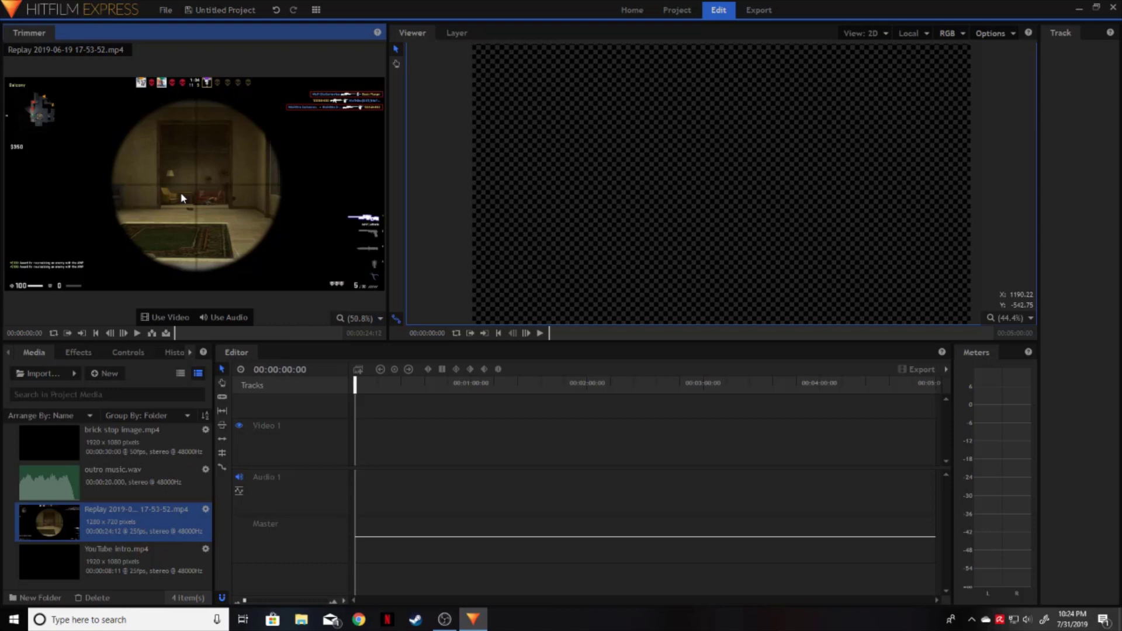
left_click_drag(179, 186, 358, 449)
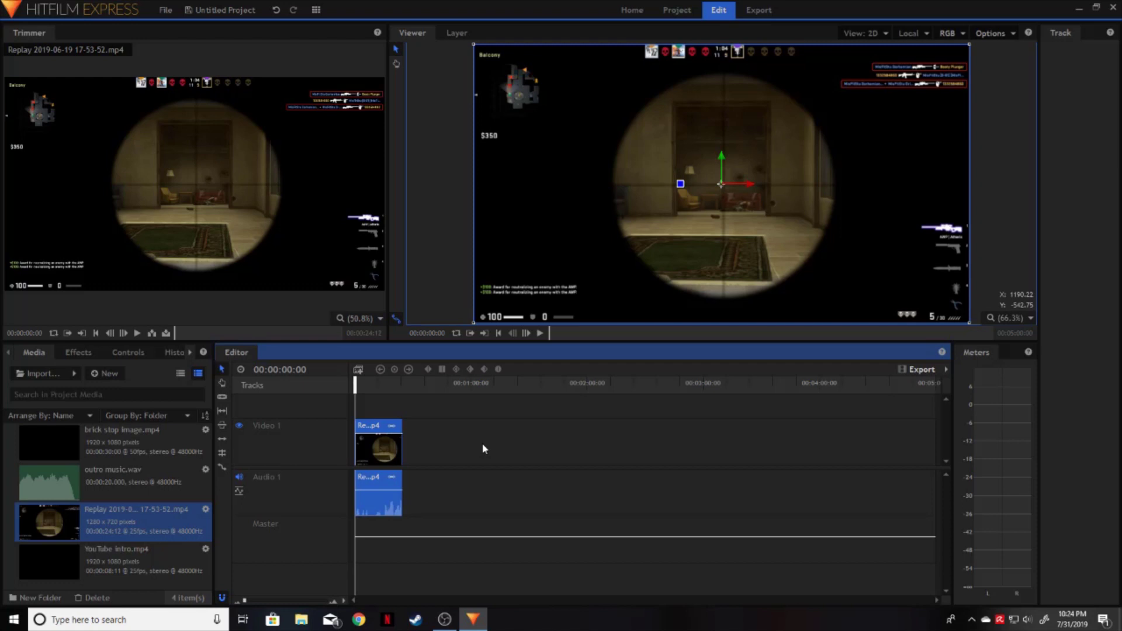
mouse_move(258, 238)
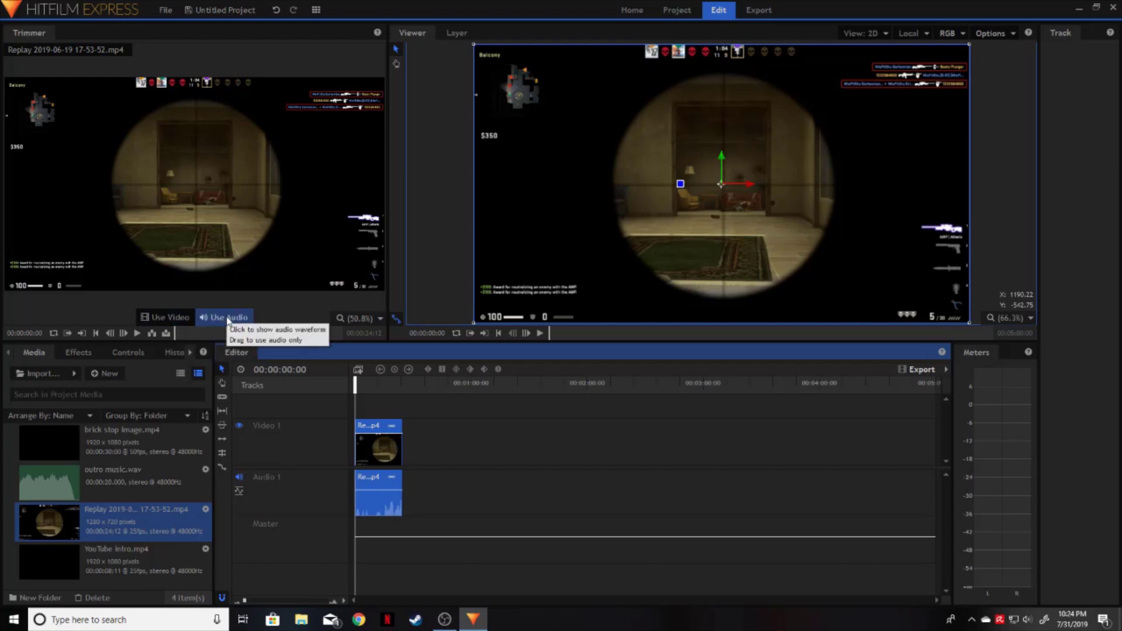
left_click(480, 458)
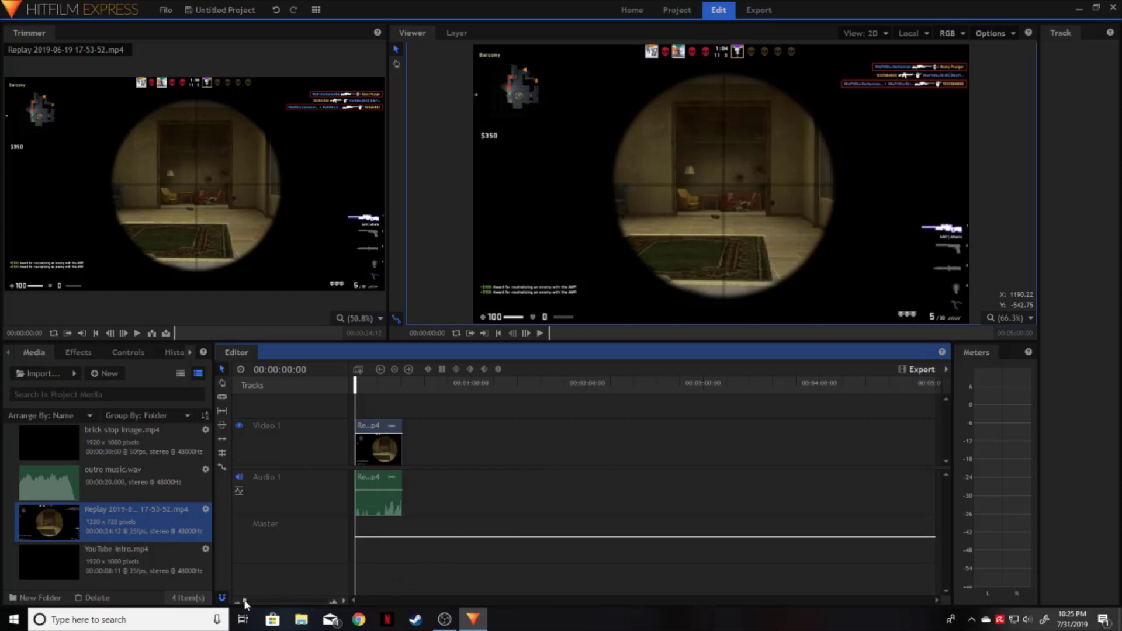
- Zoom the timeline in and scrub the Replay clip to about 15 seconds
left_click_drag(244, 602, 252, 602)
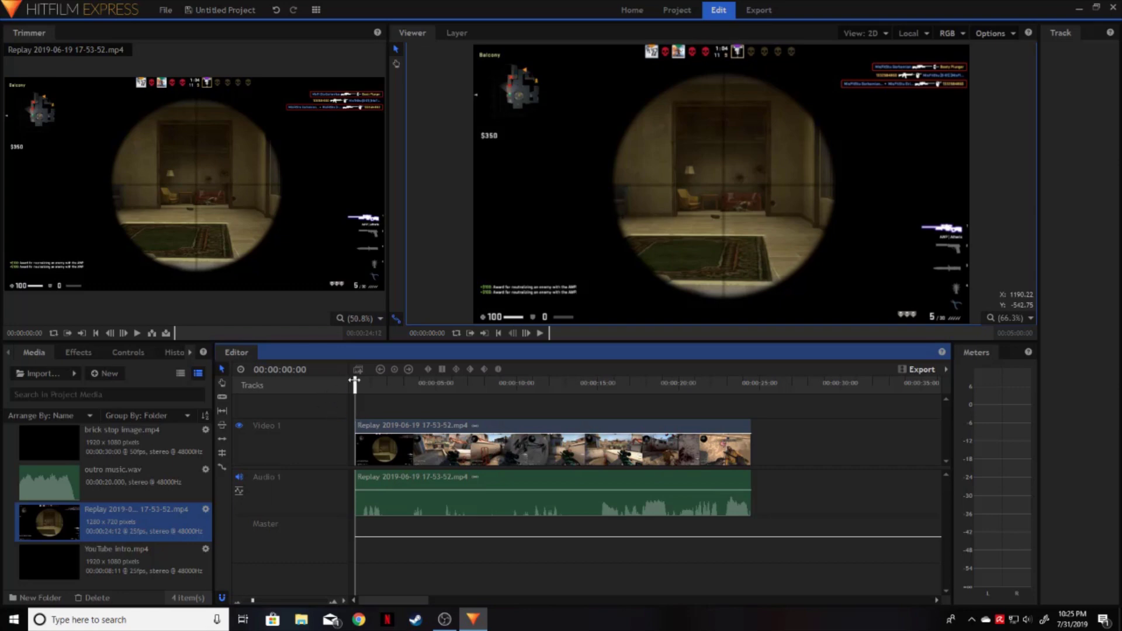
left_click_drag(355, 384, 532, 386)
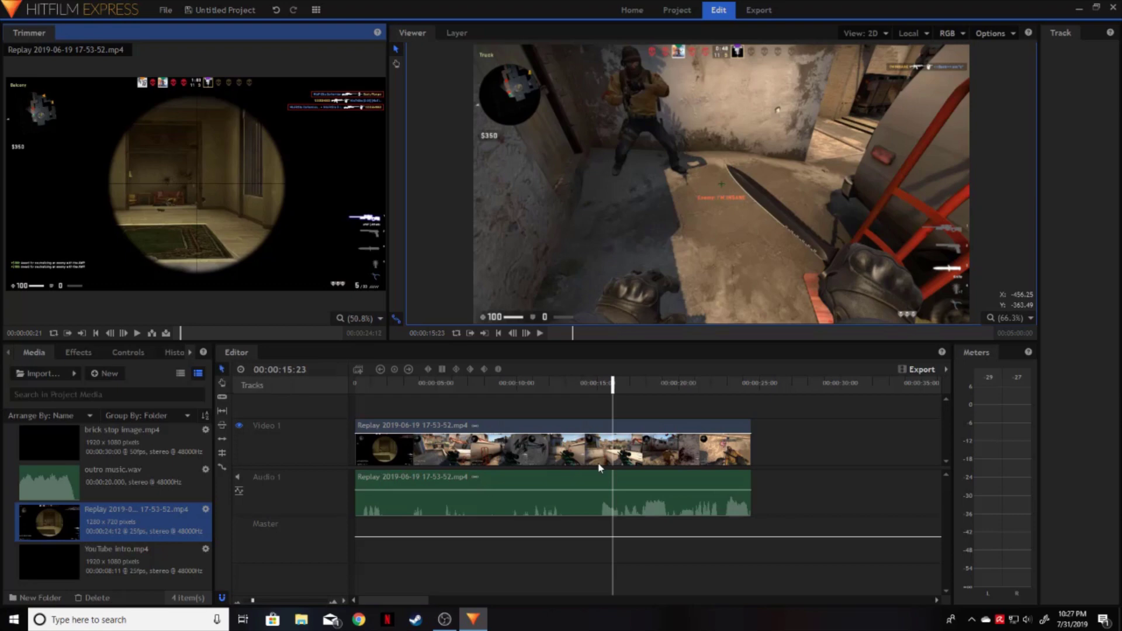
- Move the Replay clip to start at 00:00:11:00 and park the playhead near 24 seconds
left_click_drag(429, 444, 598, 443)
left_click_drag(613, 385, 610, 385)
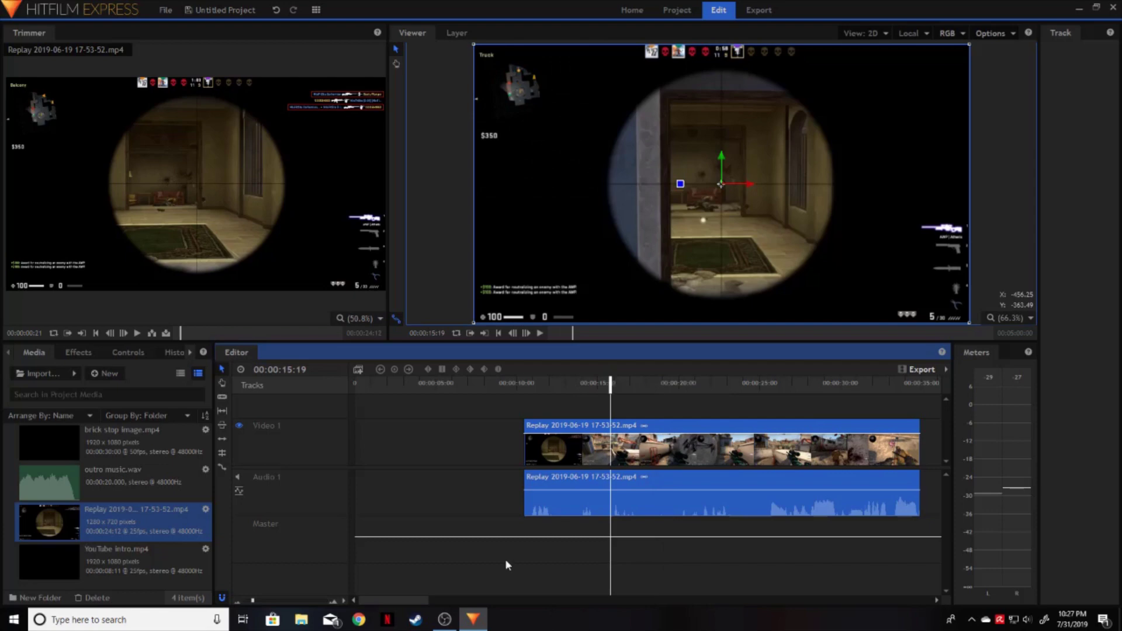
left_click(225, 387)
left_click(753, 384)
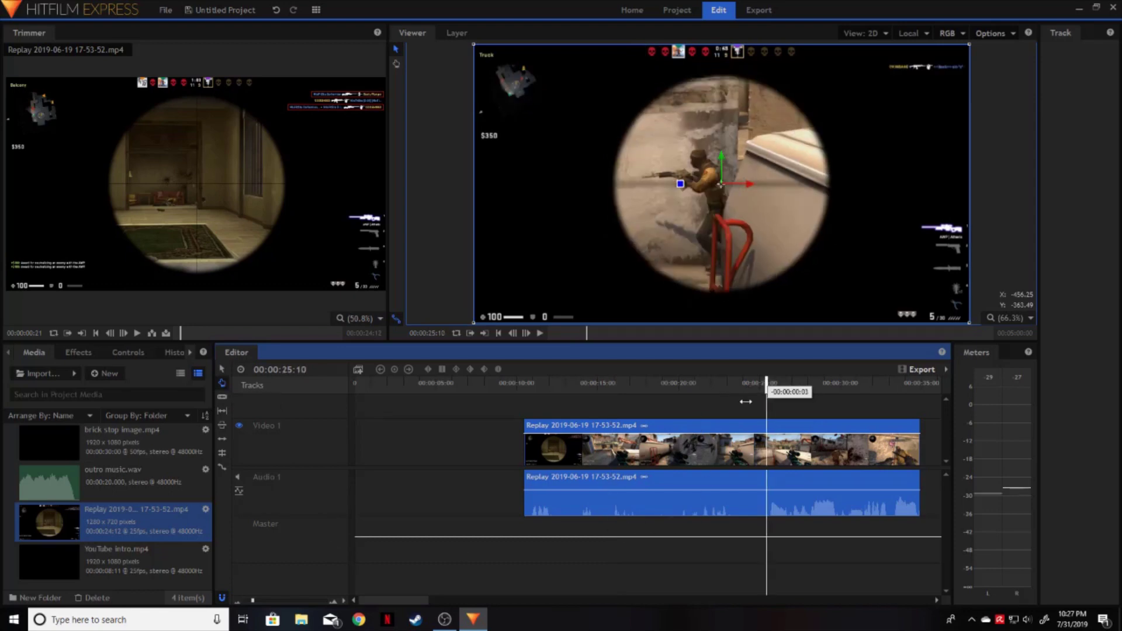
- Pan and zoom the timeline until the Replay clip's end, around 35 seconds, is visible
left_click_drag(741, 403, 533, 401)
left_click_drag(803, 412, 556, 418)
mouse_move(713, 414)
left_mouse_down()
mouse_move(691, 414)
mouse_move(779, 416)
left_mouse_up()
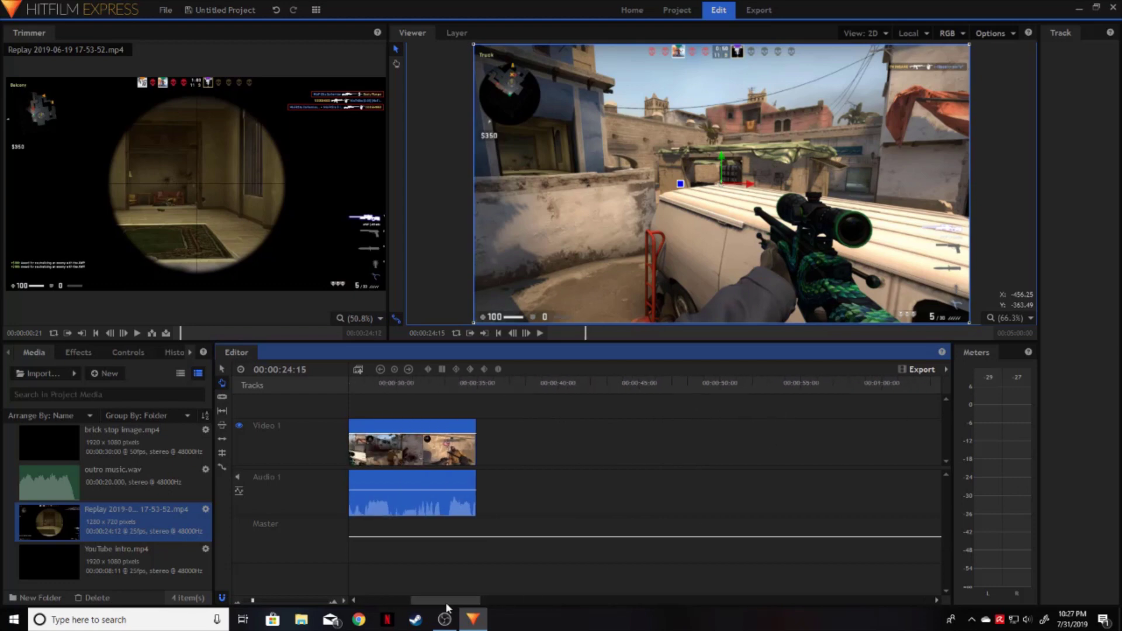
left_click_drag(446, 602, 427, 605)
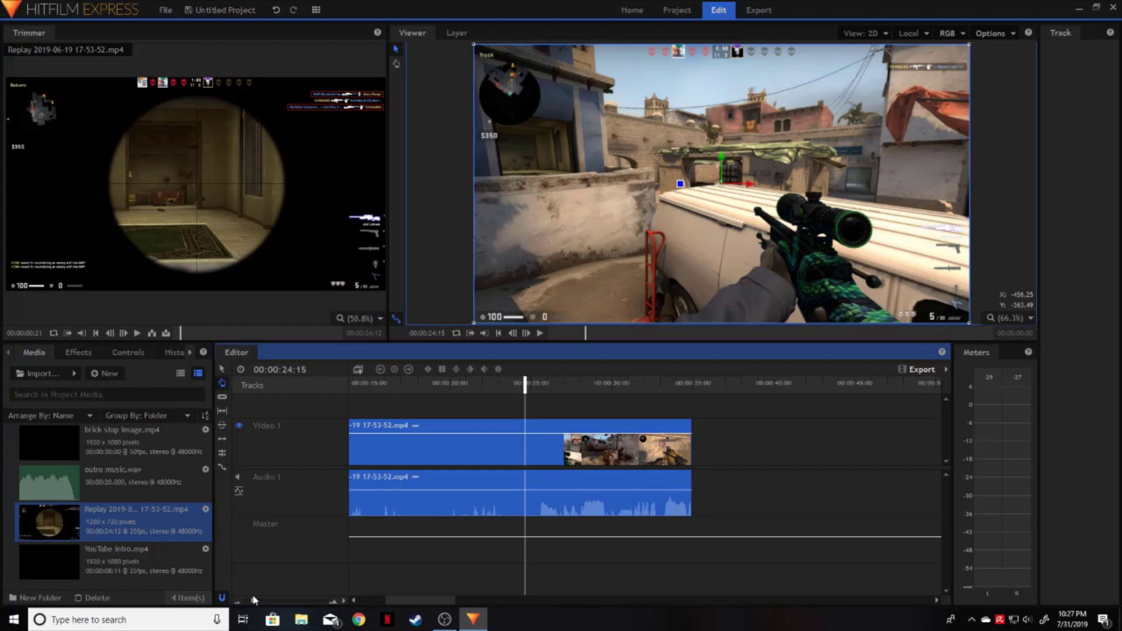
left_click_drag(253, 603, 262, 603)
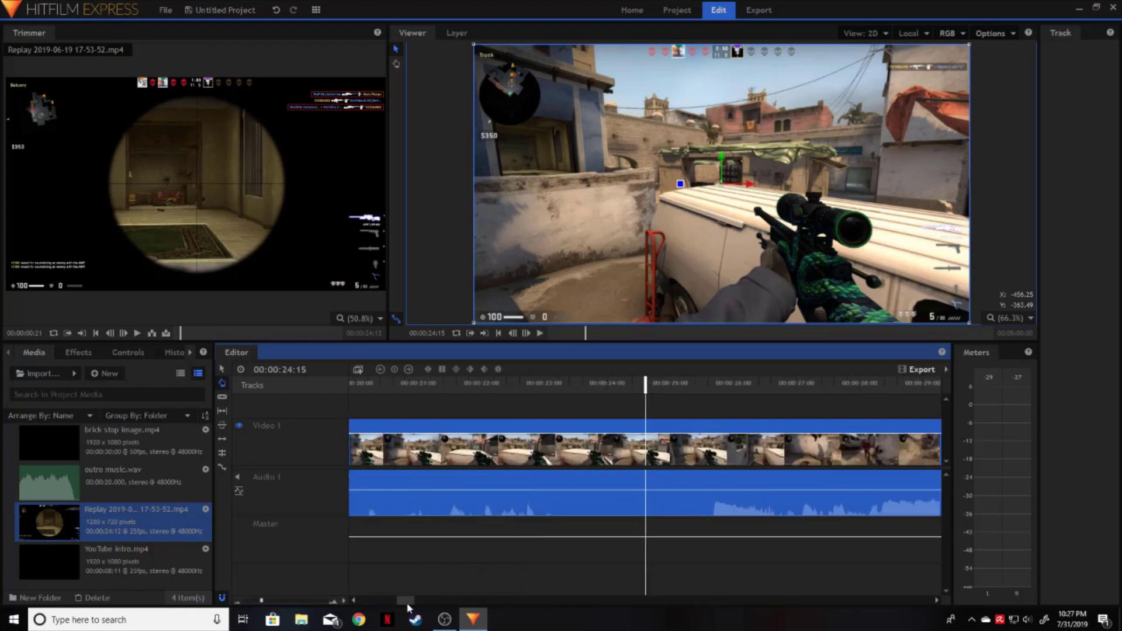
mouse_move(407, 602)
left_mouse_down()
mouse_move(420, 601)
mouse_move(394, 603)
mouse_move(404, 603)
left_mouse_up()
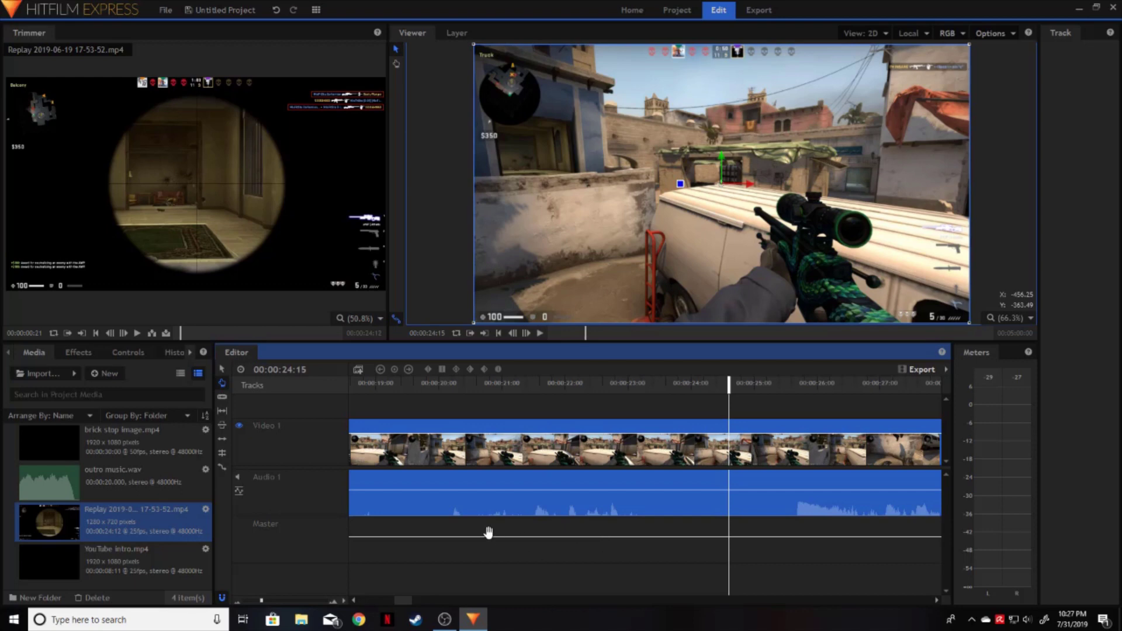
scroll(682, 407, "right", 5)
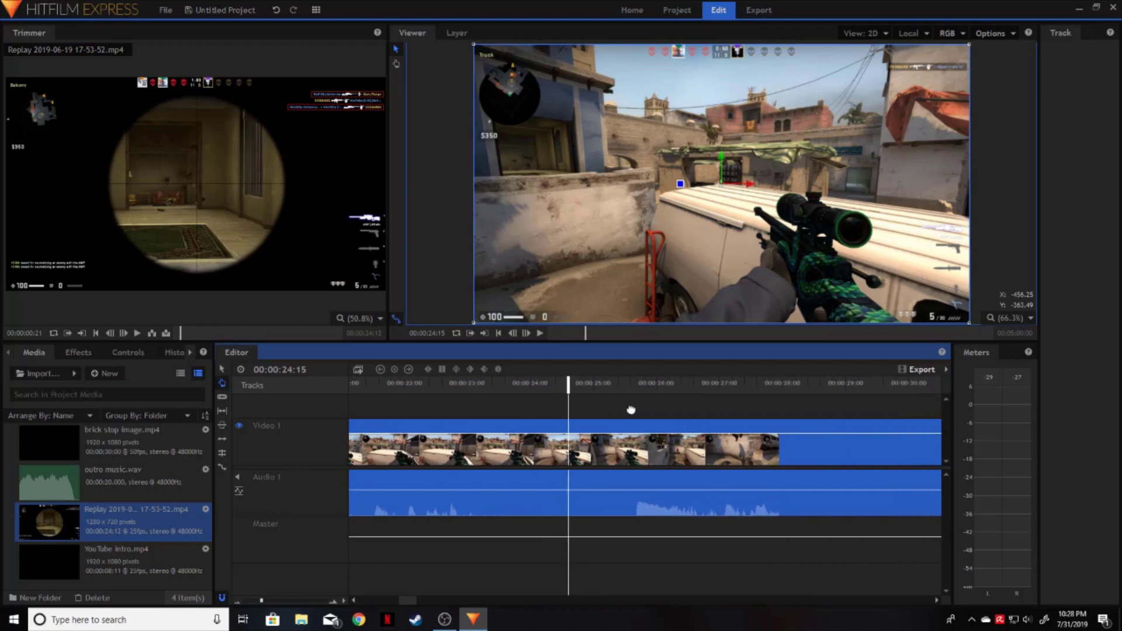
scroll(653, 409, "right", 5)
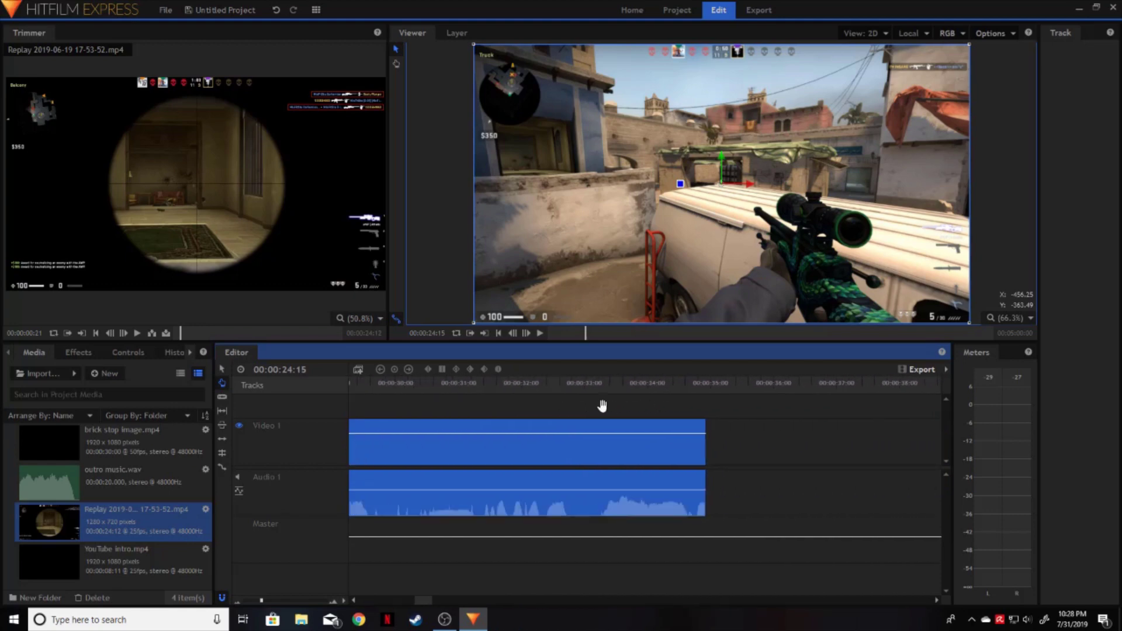
left_click(222, 398)
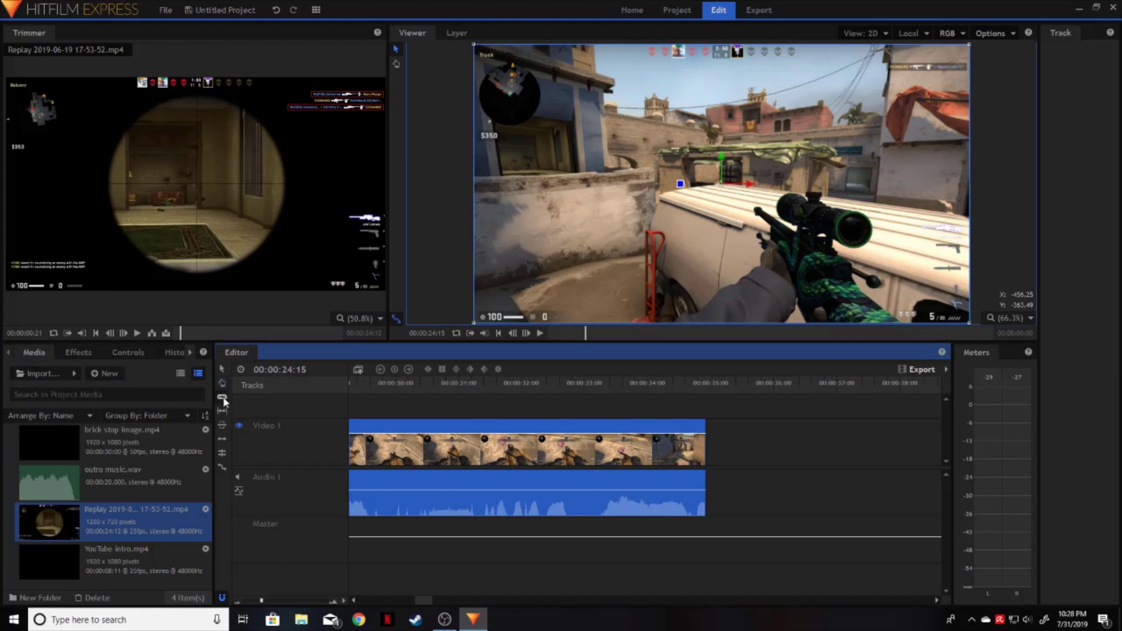
left_click(485, 442)
left_click_drag(433, 602, 413, 603)
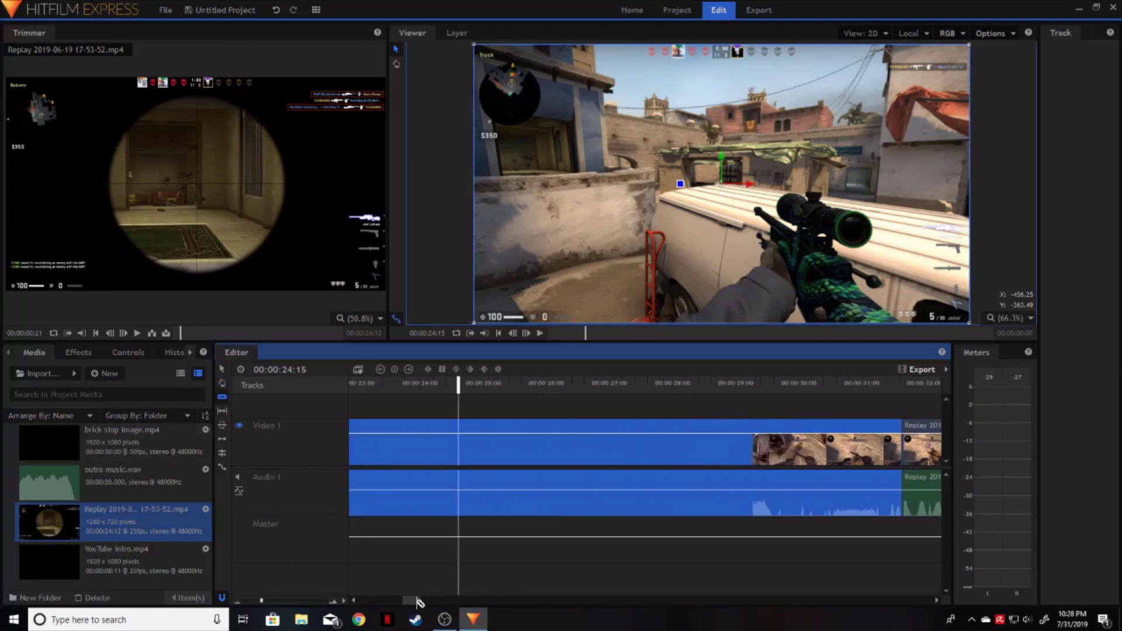
left_click_drag(458, 386, 523, 386)
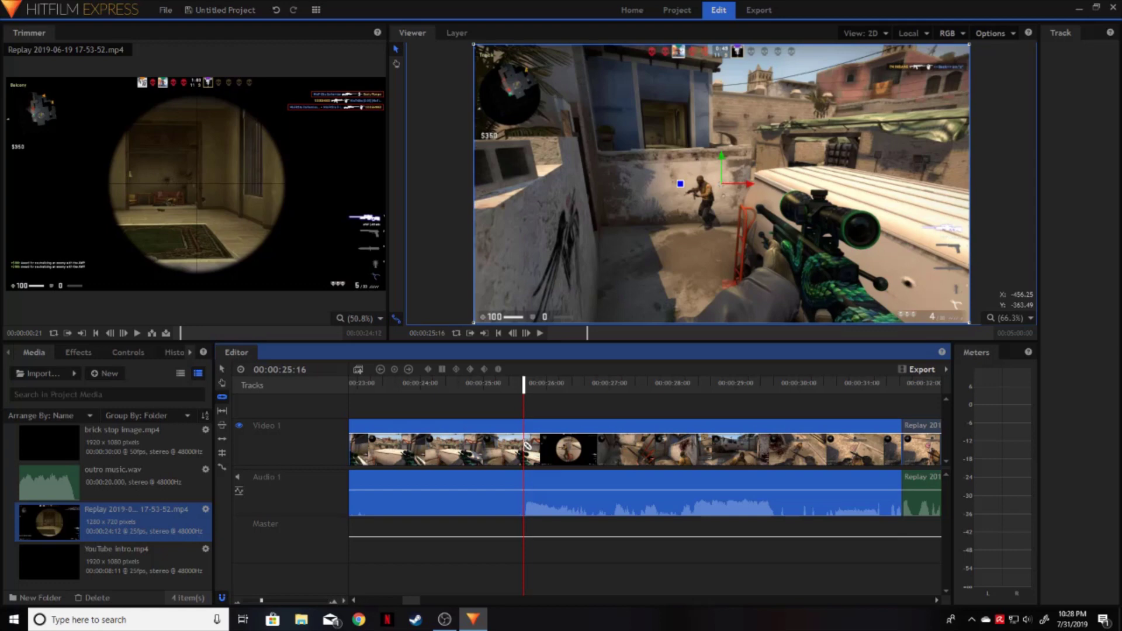
left_click(526, 447)
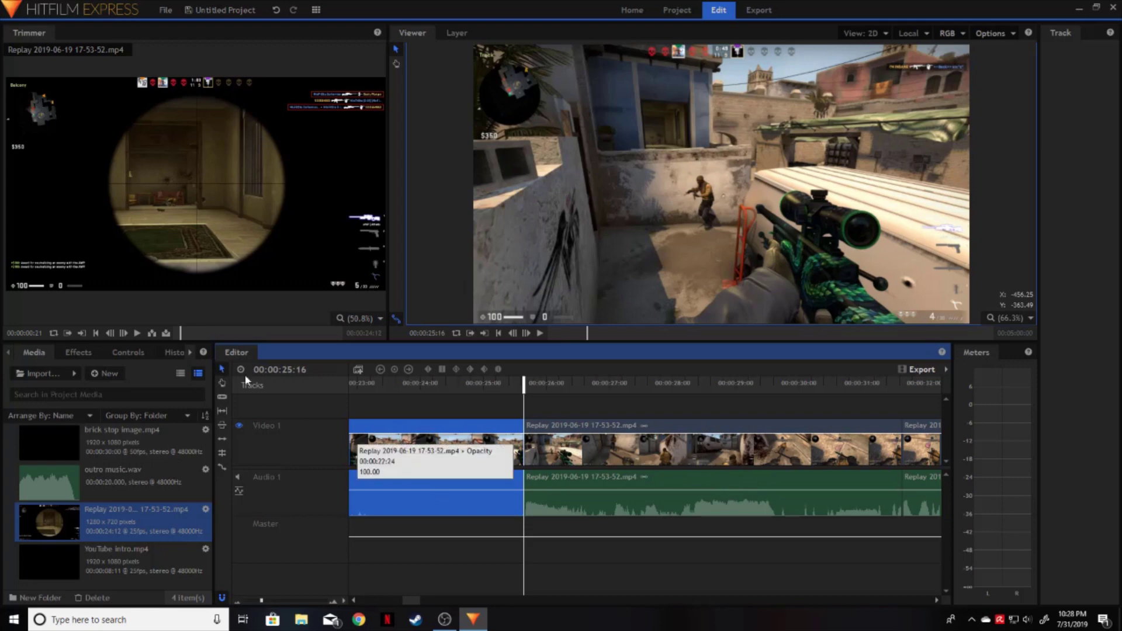
left_click(698, 440)
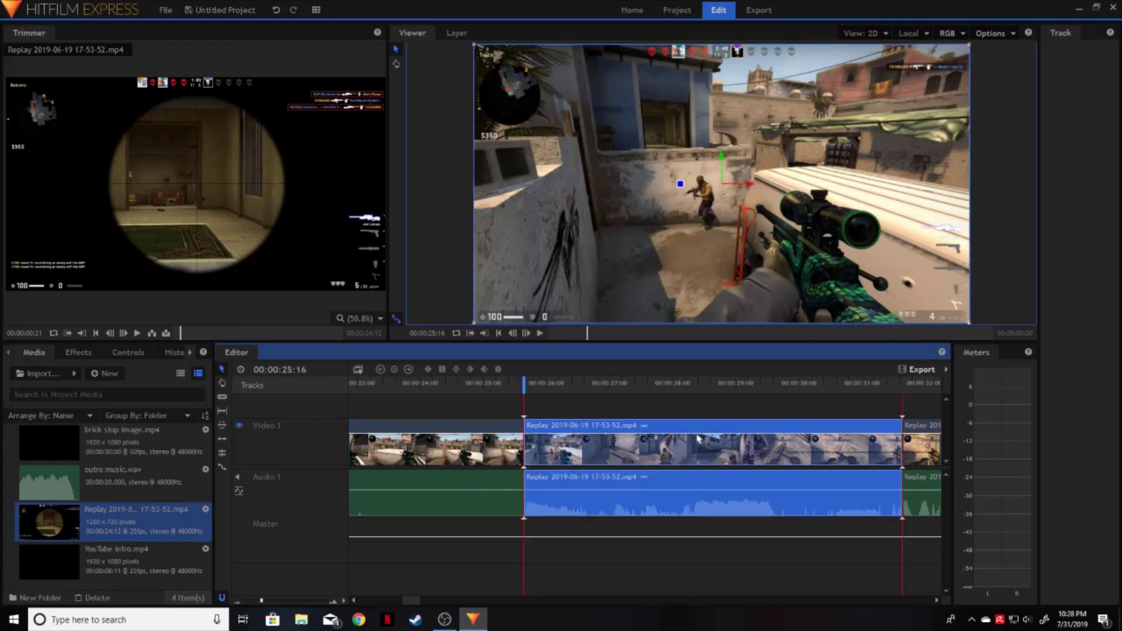
mouse_move(699, 440)
left_mouse_down()
mouse_move(612, 442)
mouse_move(696, 459)
left_mouse_up()
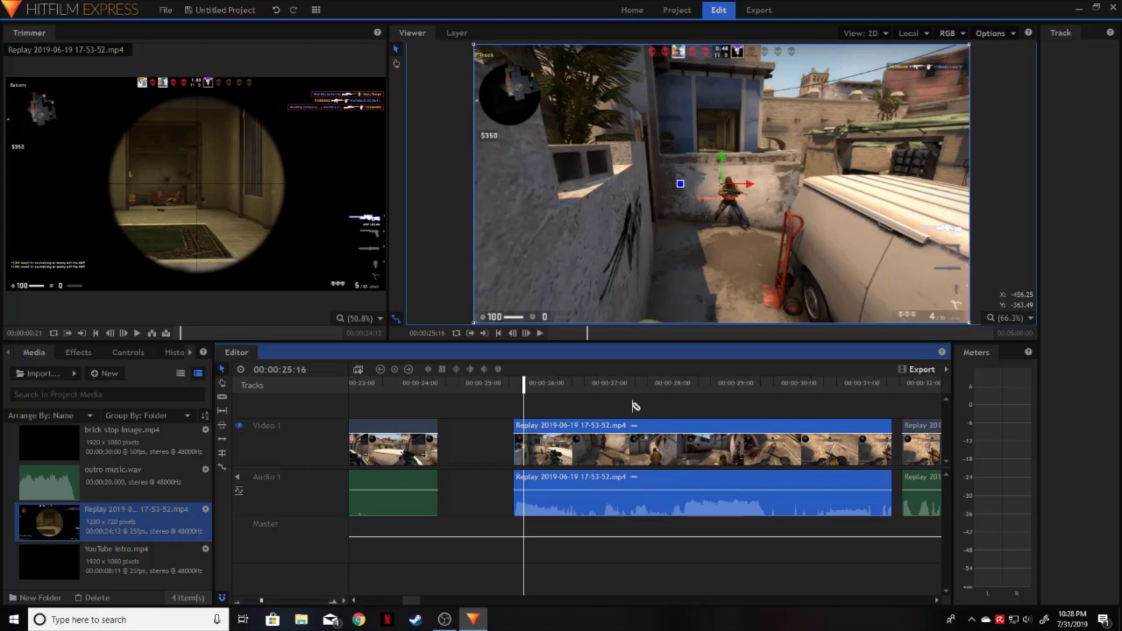
key("ctrl+z")
key("ctrl+z")
key("ctrl+z")
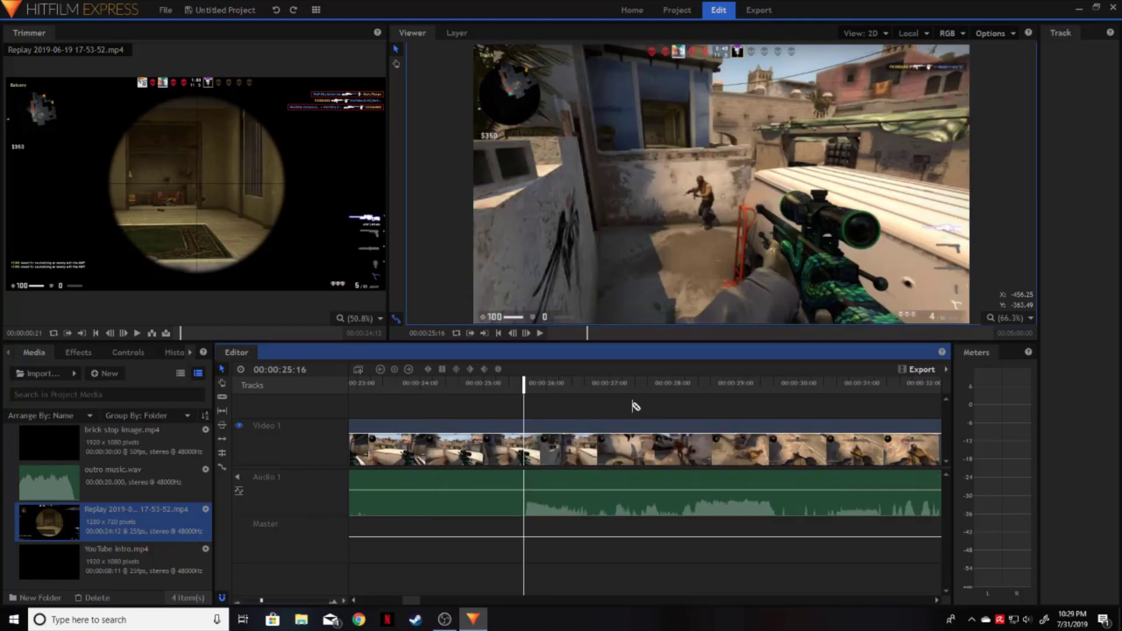
- Place YouTube intro.mp4 at the timeline start, with the Replay clip butted against it at 00:00:08:11
scroll(636, 406, "down", 3)
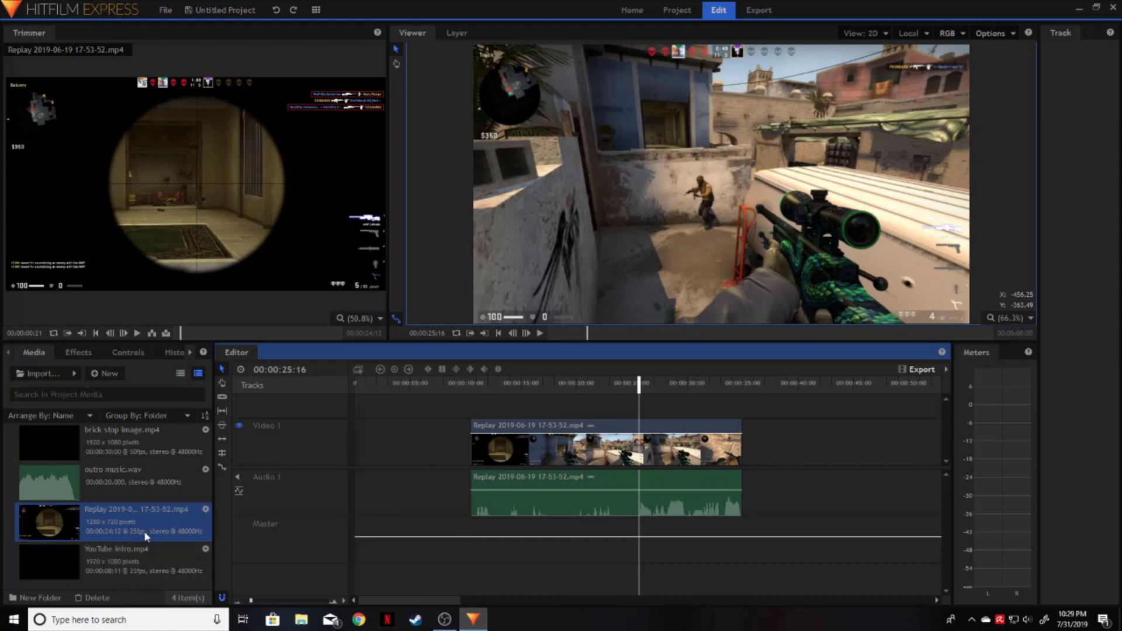
left_click_drag(557, 426, 656, 426)
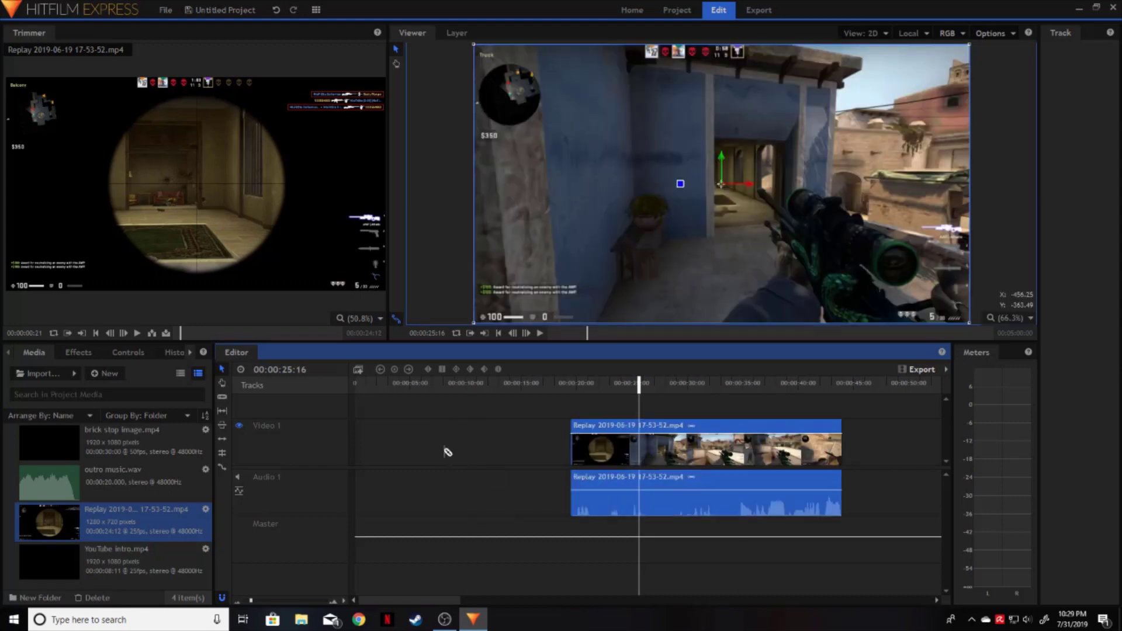
left_click(123, 560)
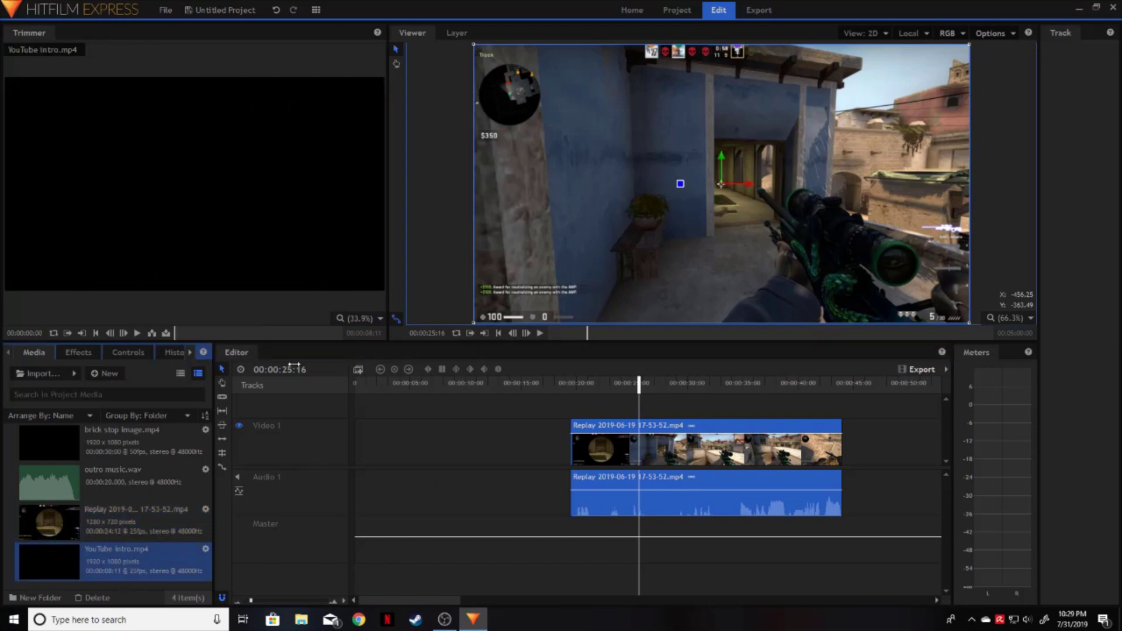
mouse_move(158, 230)
left_click_drag(110, 558, 357, 447)
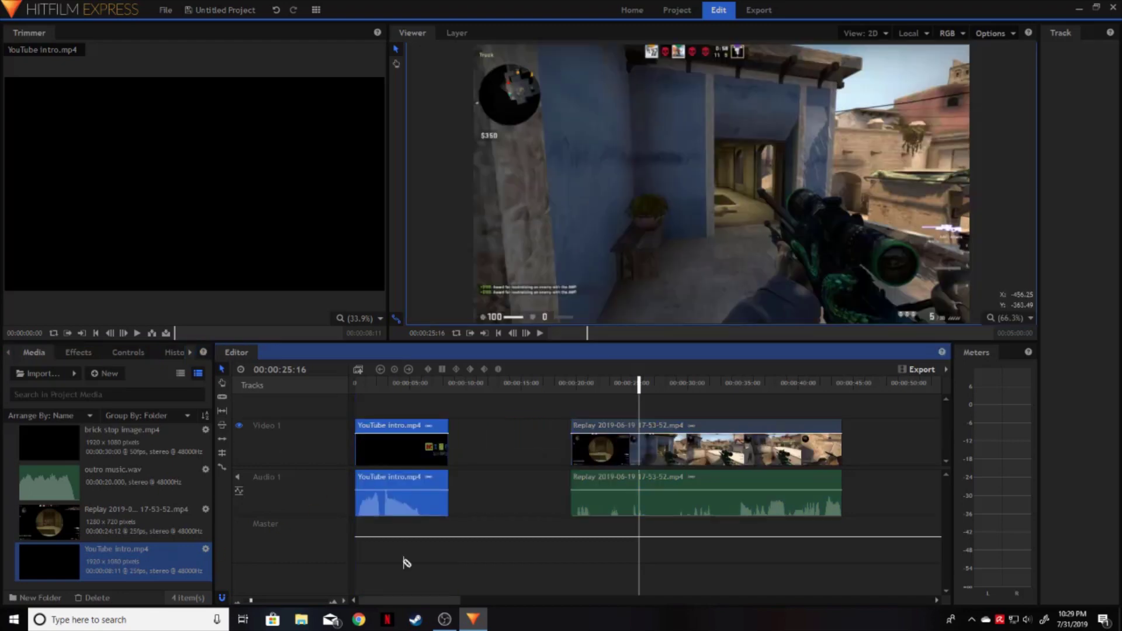
left_click_drag(710, 429, 587, 444)
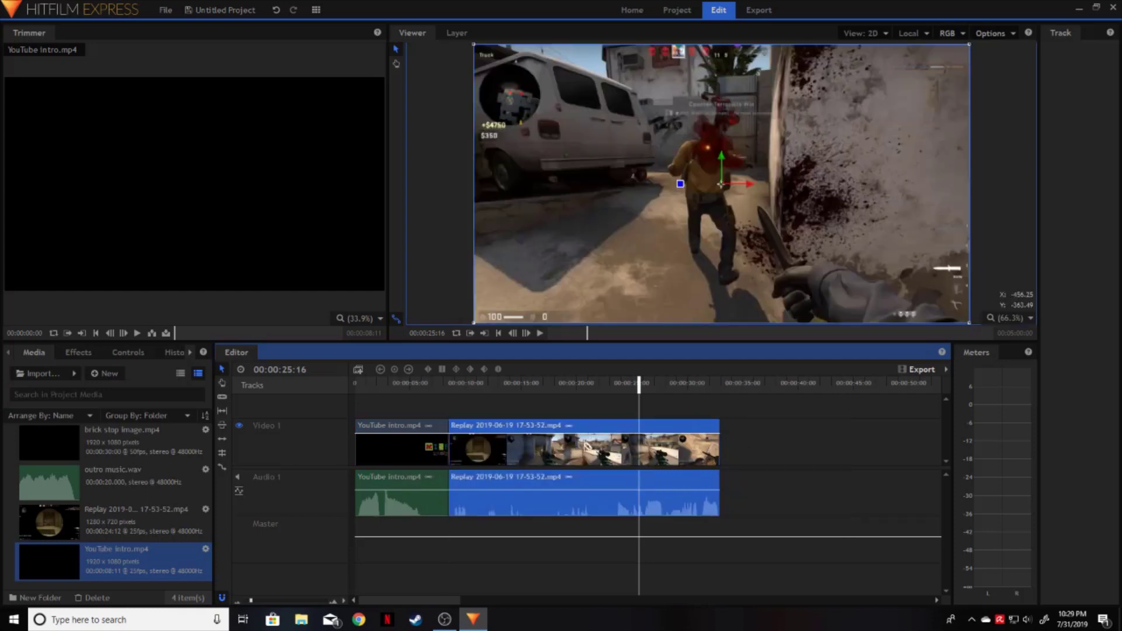
mouse_move(520, 429)
left_mouse_down()
mouse_move(599, 431)
mouse_move(531, 432)
left_mouse_up()
left_click(443, 383)
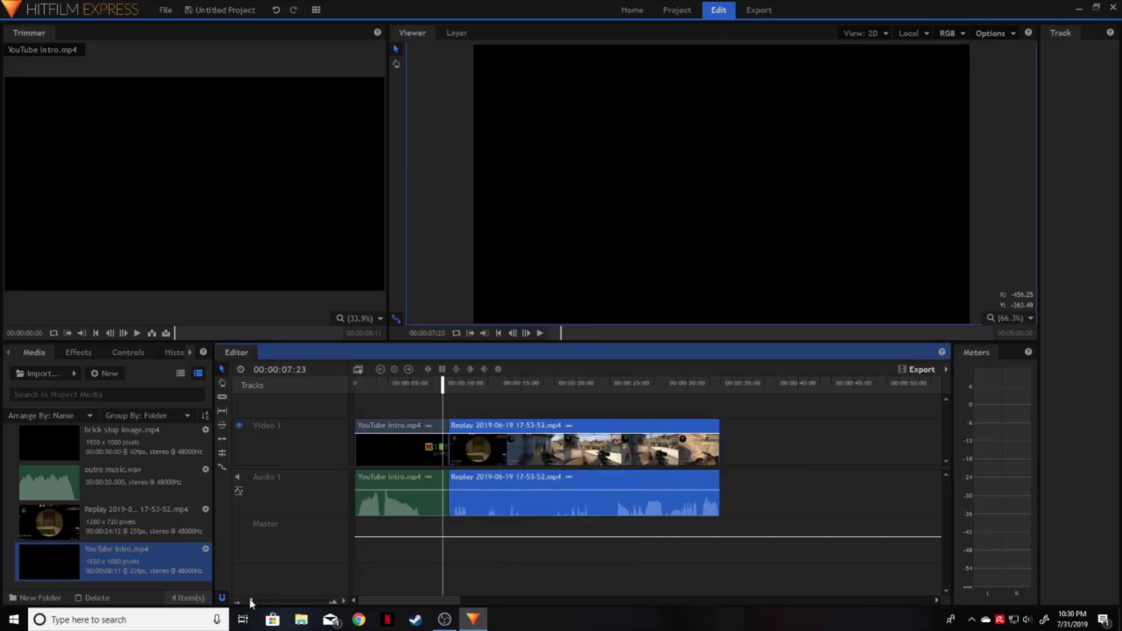
left_click_drag(253, 602, 257, 602)
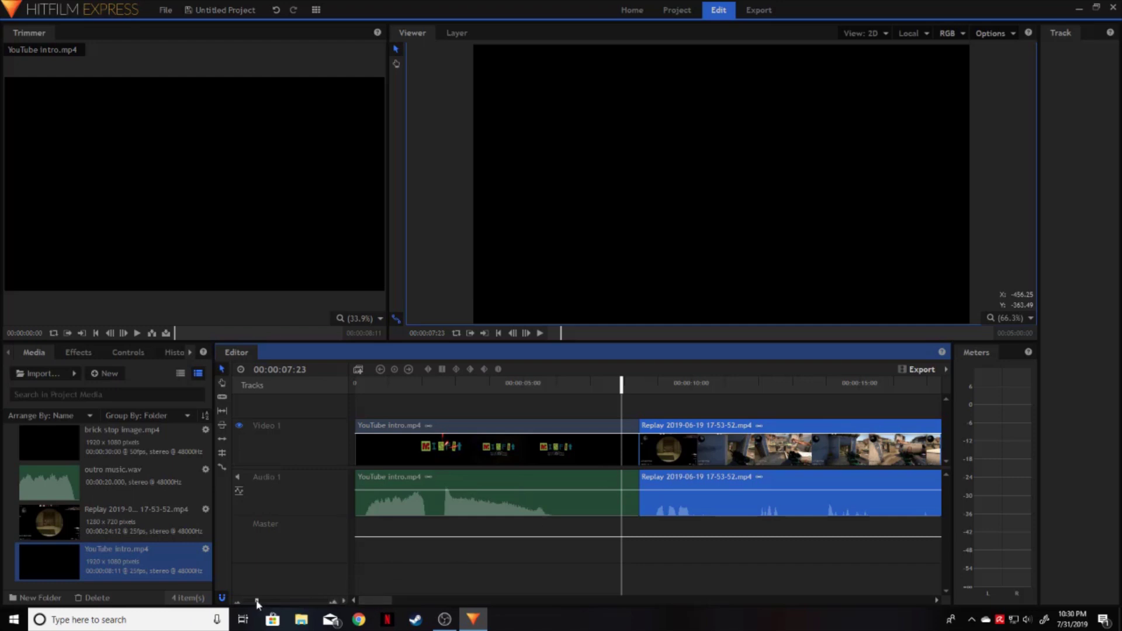
left_click_drag(258, 601, 250, 602)
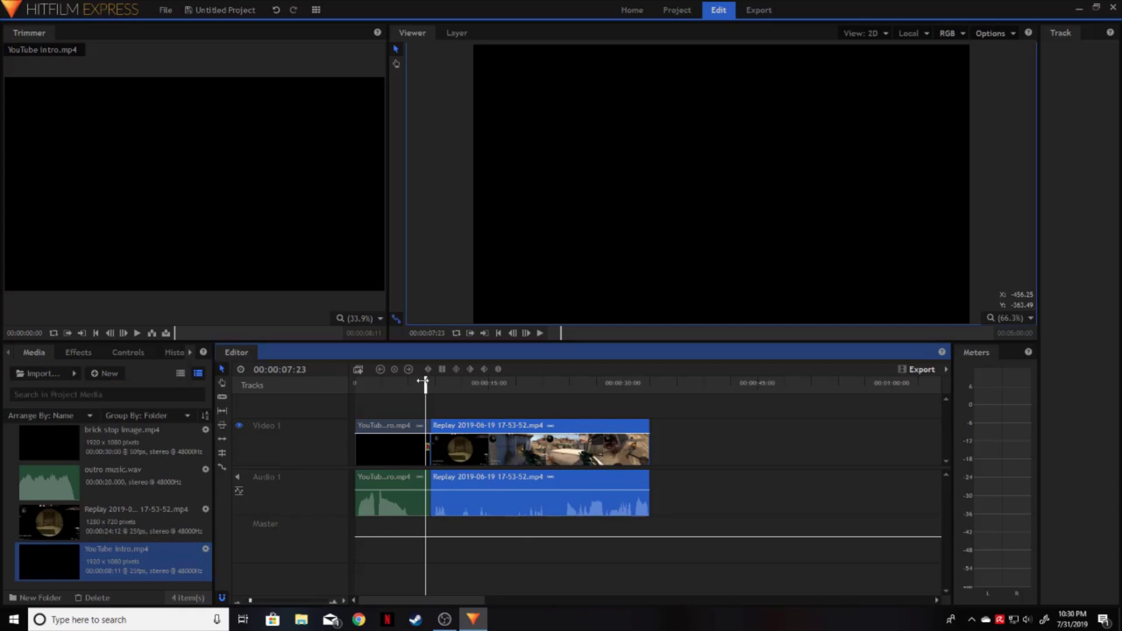
left_click_drag(426, 384, 415, 384)
left_click(540, 332)
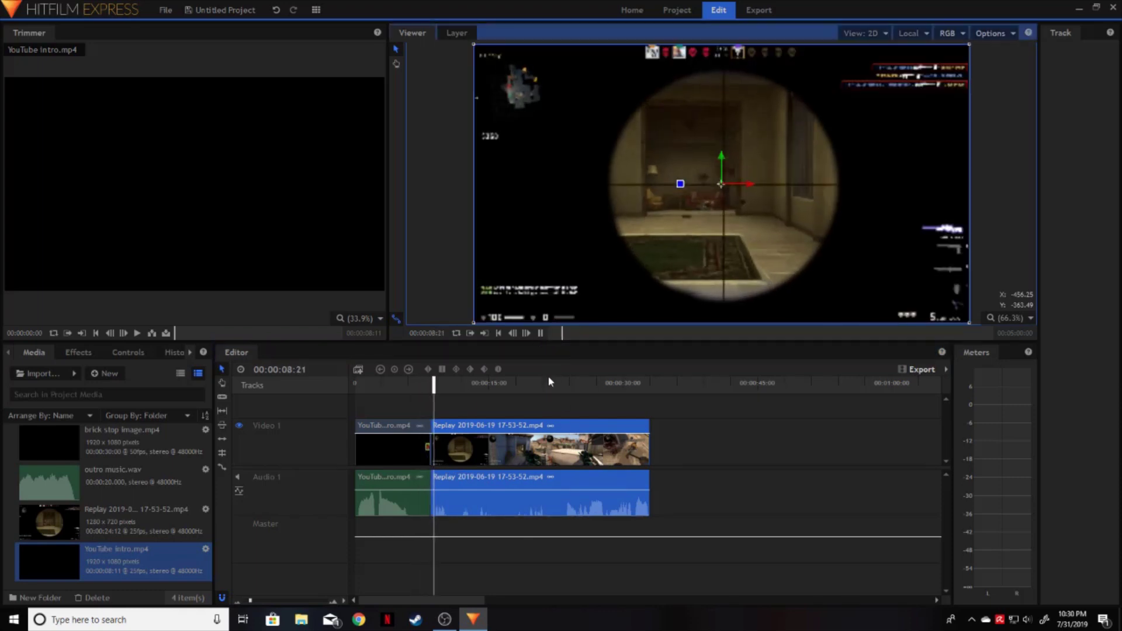
left_click(540, 333)
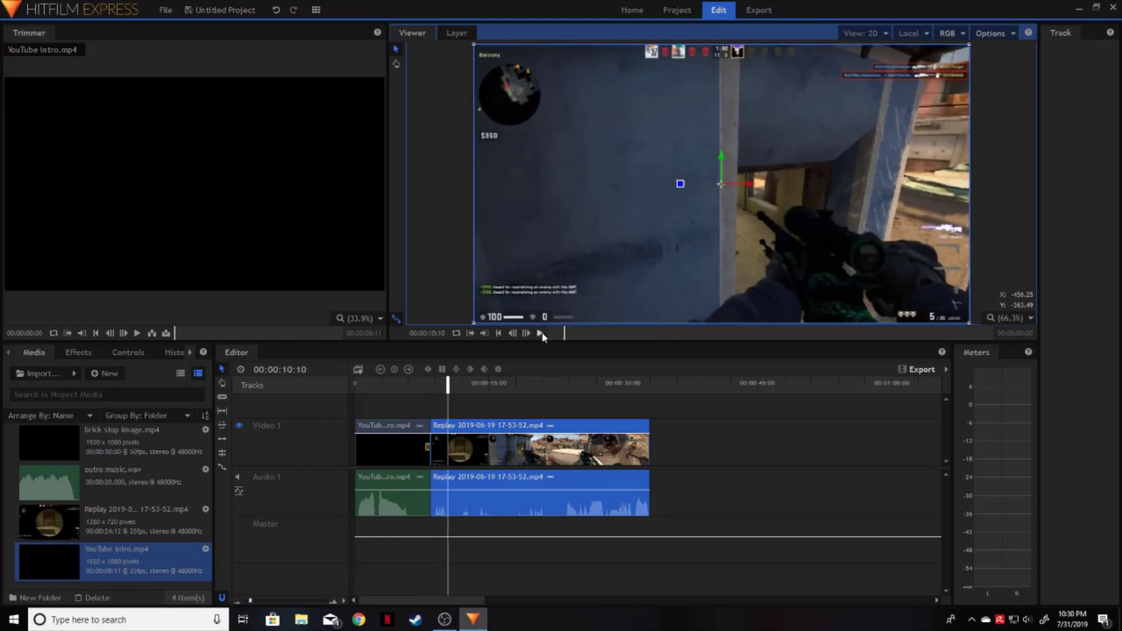
left_click(543, 412)
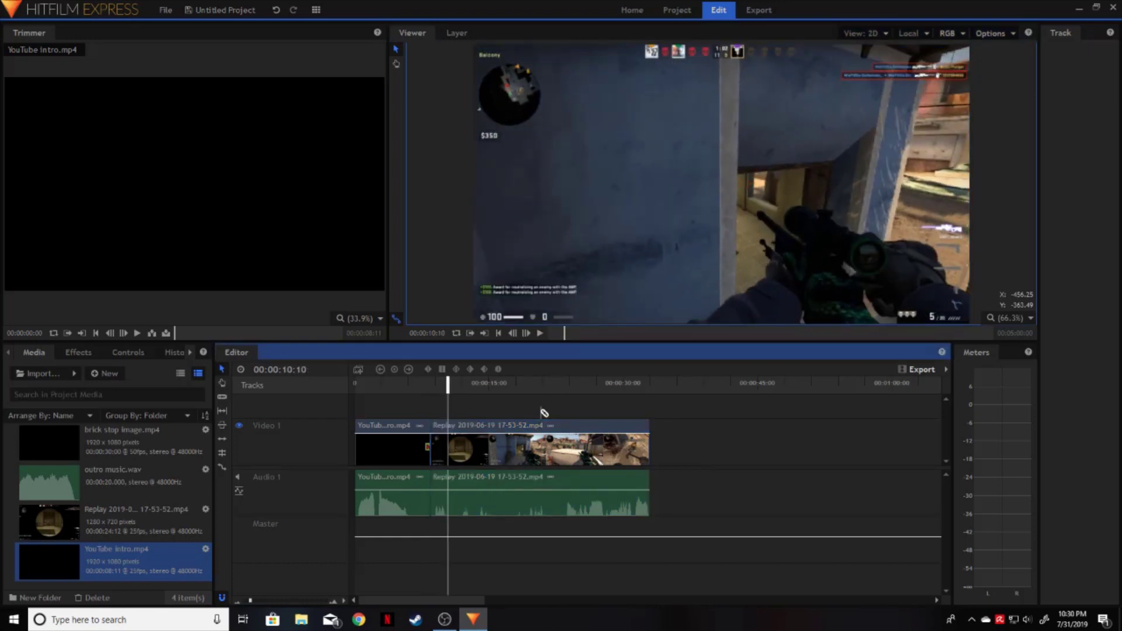
- Add brick stop image.mp4's video after Replay on Video 1, and outro music.wav on Audio 1 beneath it
left_click(126, 438)
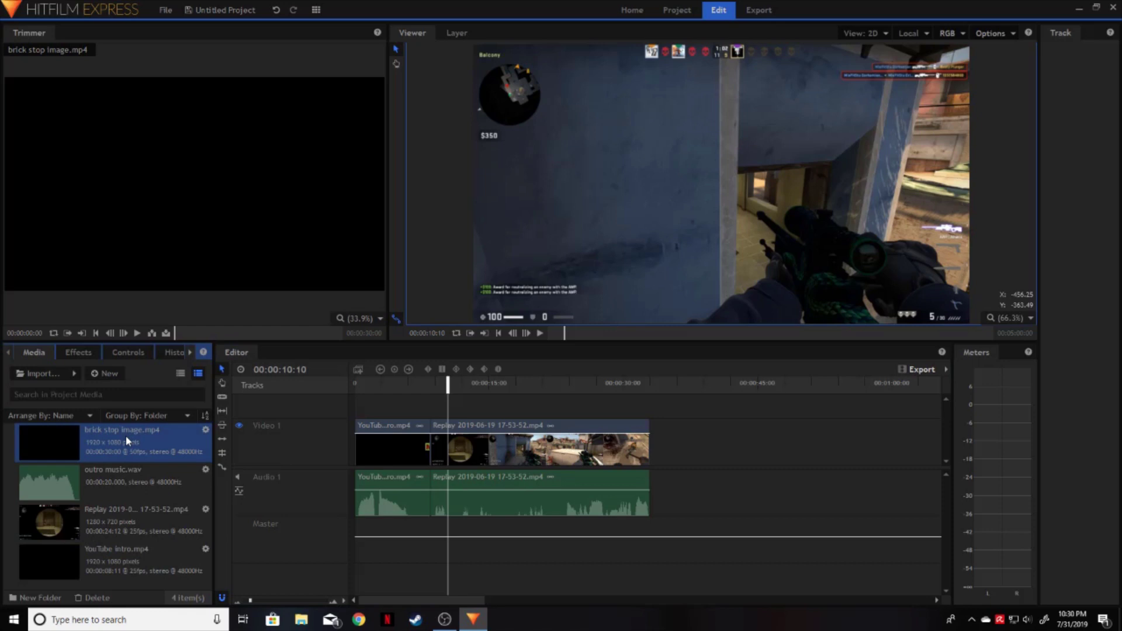
mouse_move(234, 205)
mouse_move(212, 249)
mouse_move(175, 265)
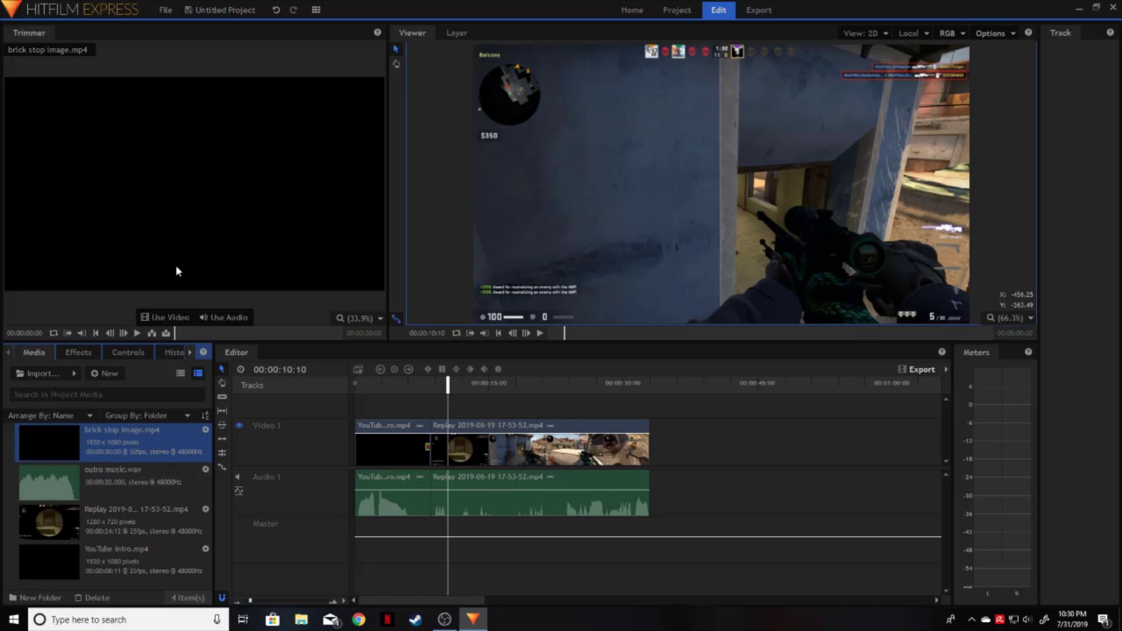
left_click(177, 316)
left_click_drag(177, 315, 650, 456)
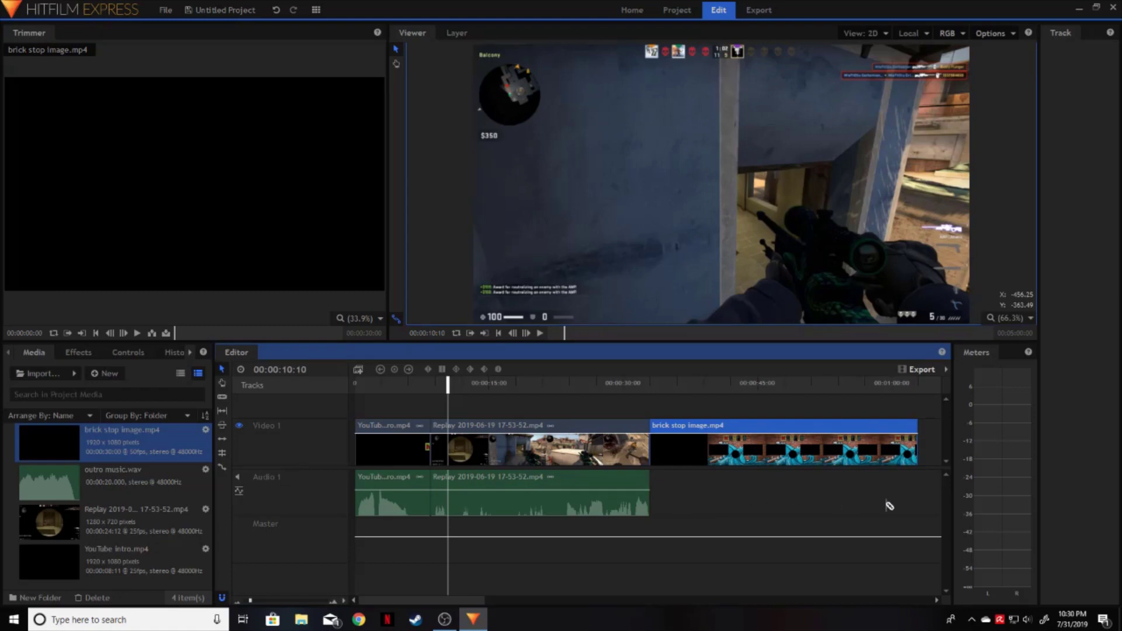
left_click(108, 484)
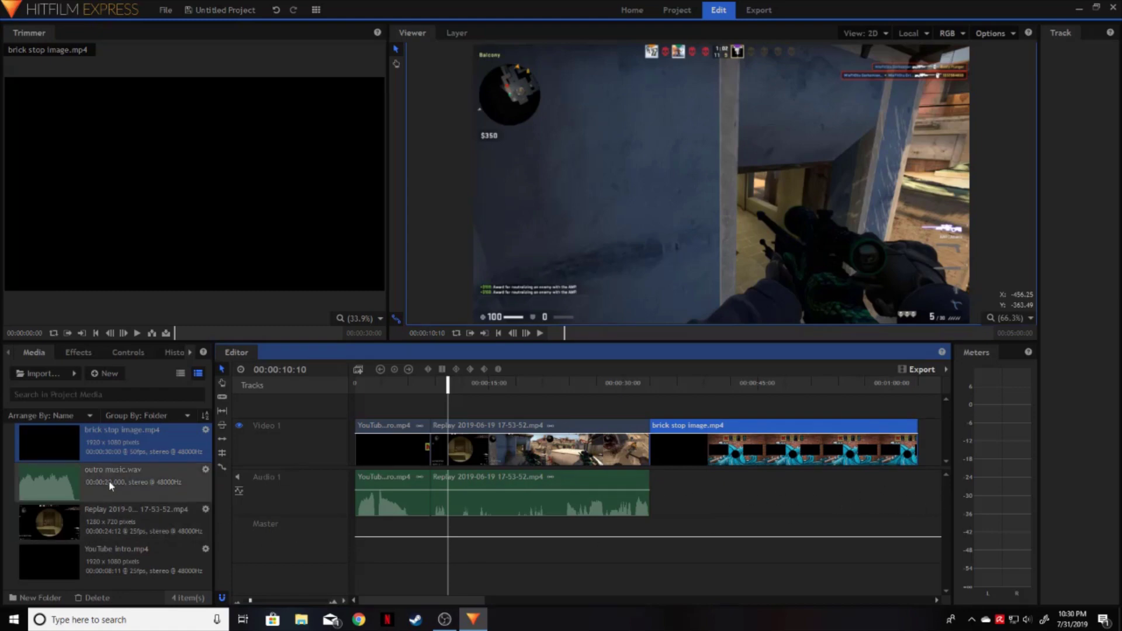
left_click_drag(105, 479, 653, 497)
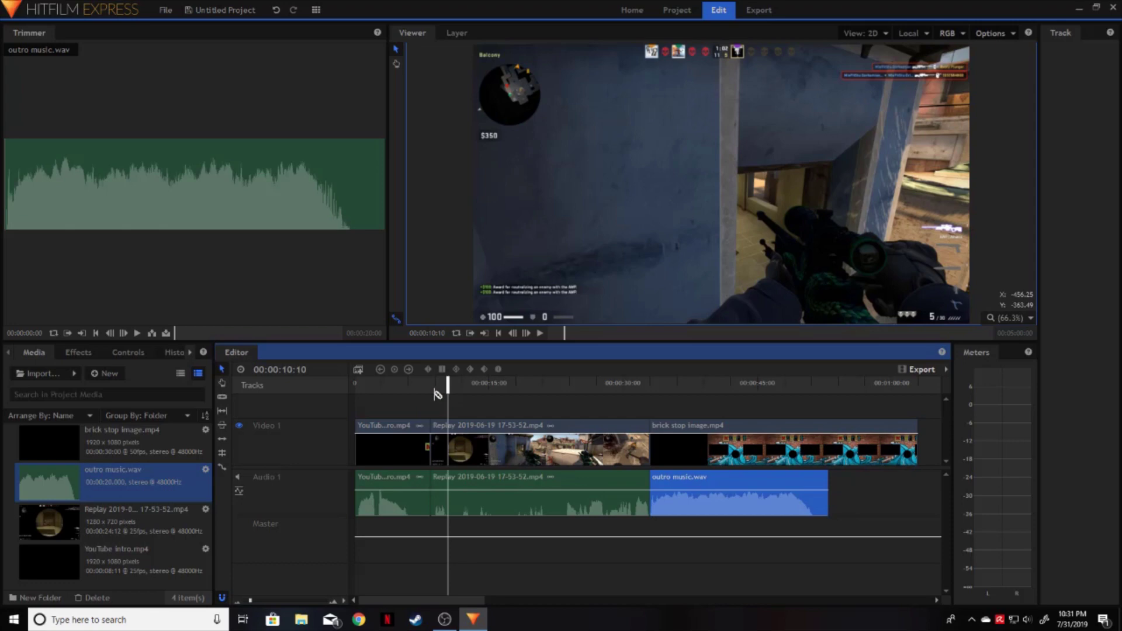
- Slice brick stop image.mp4 where the outro music ends, delete the leftover, and show the effects list
left_click(222, 400)
left_click(828, 433)
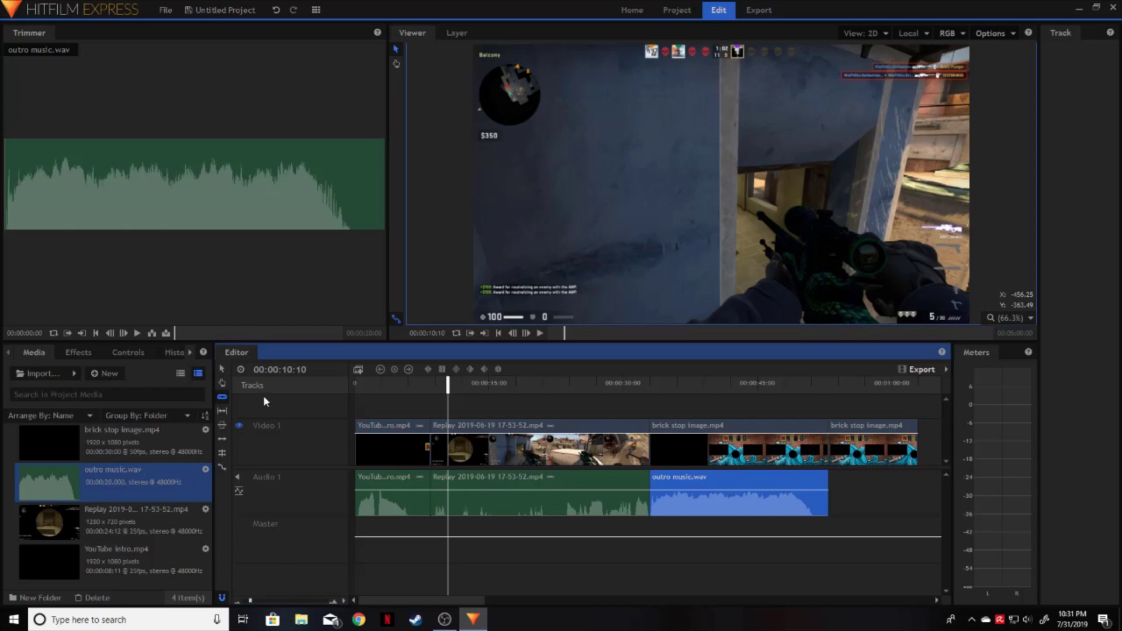
left_click(221, 370)
left_click(883, 425)
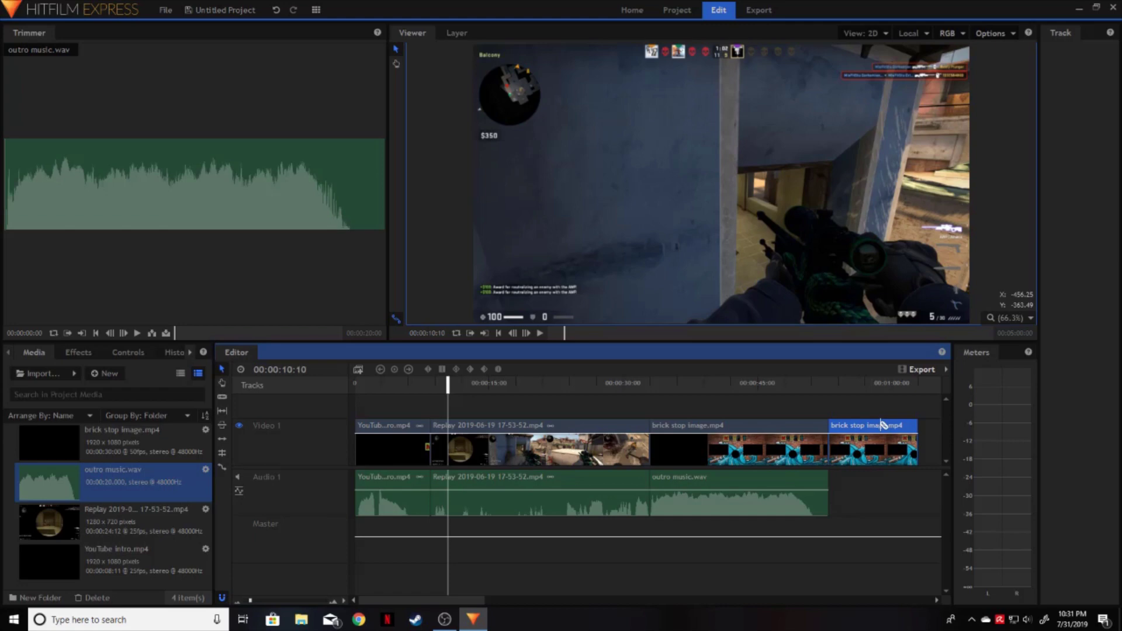
key("Delete")
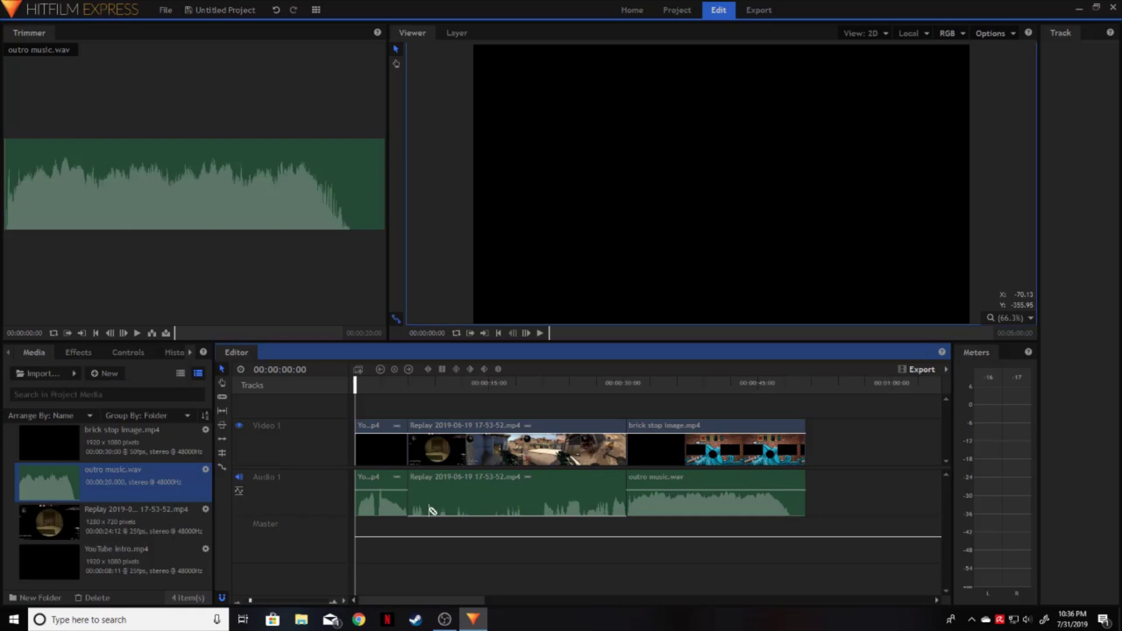
left_click(78, 353)
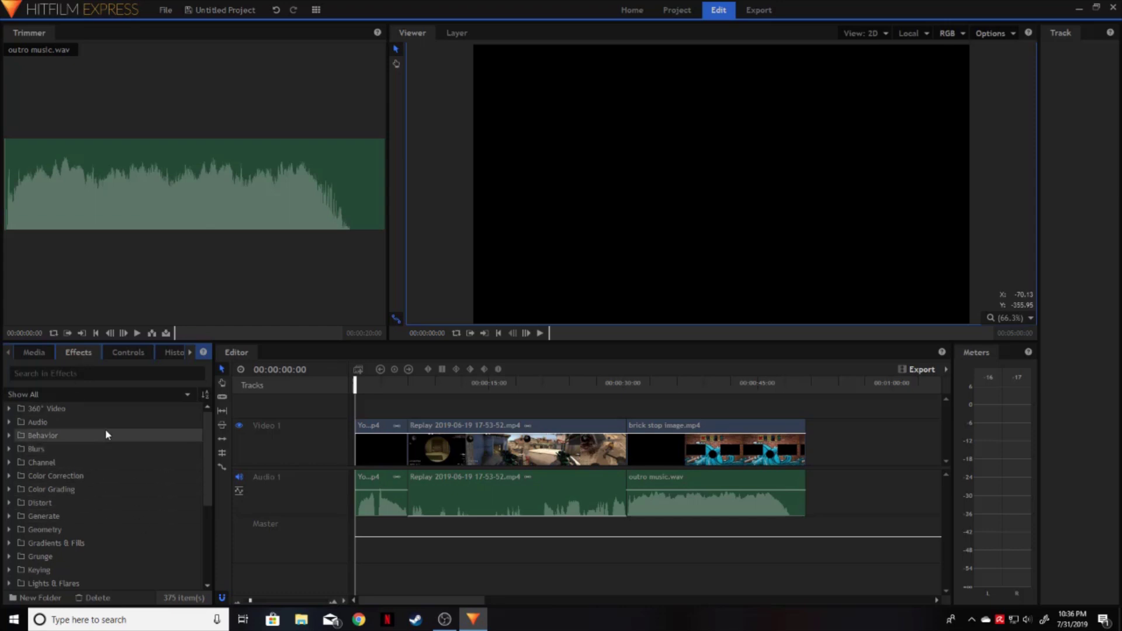
- Add an Additive Dissolve at the cut between the first two video clips
scroll(105, 431, "down", 4)
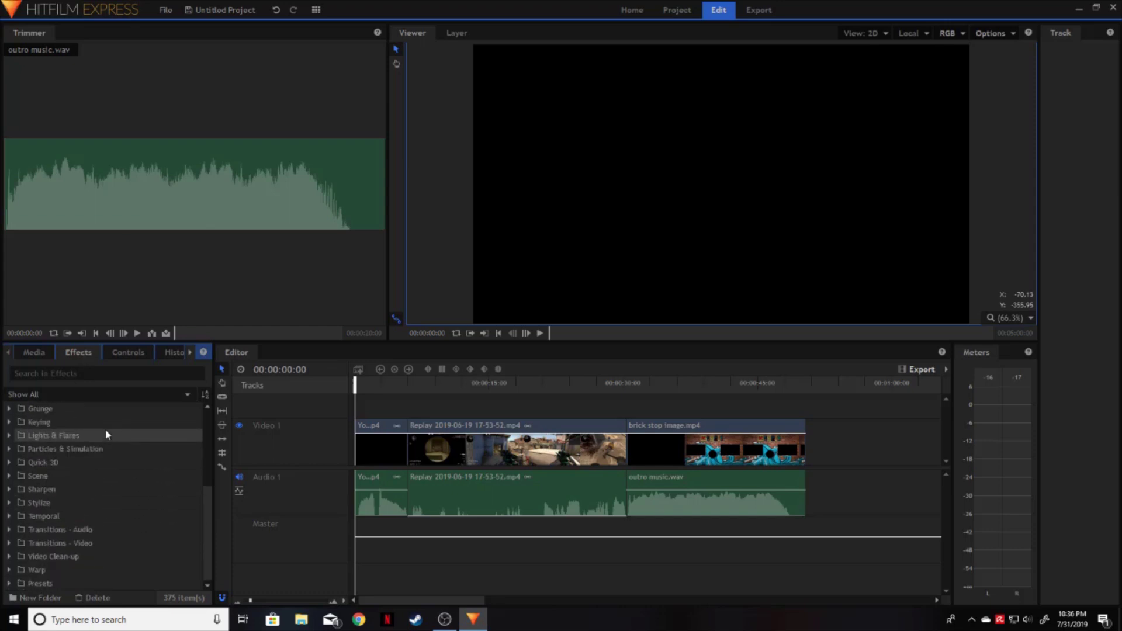
left_click(9, 543)
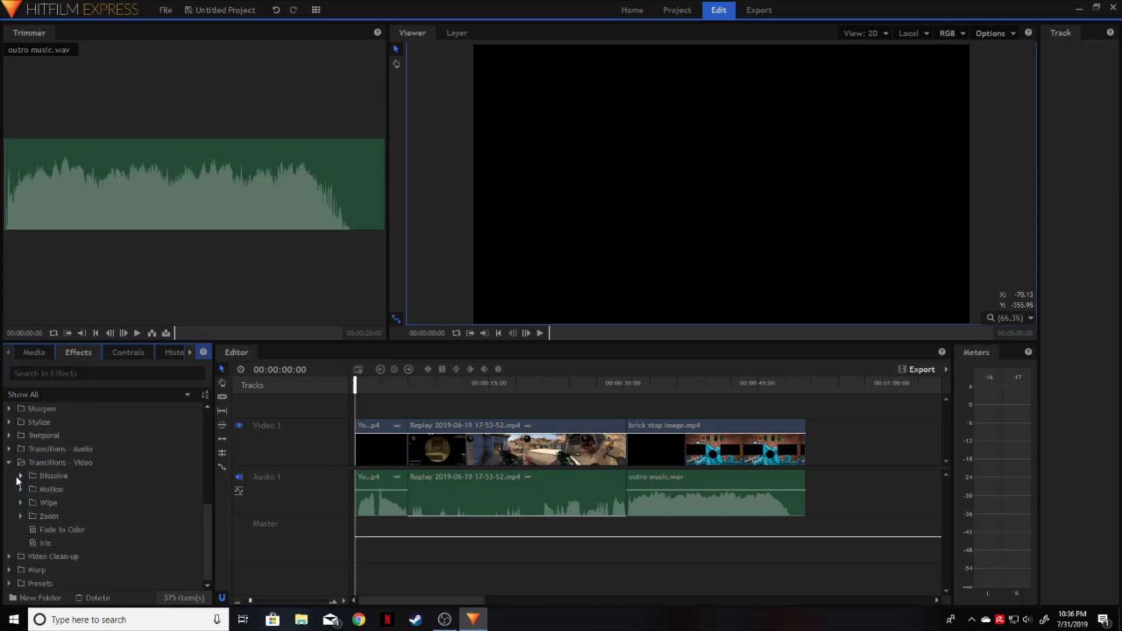
left_click(20, 477)
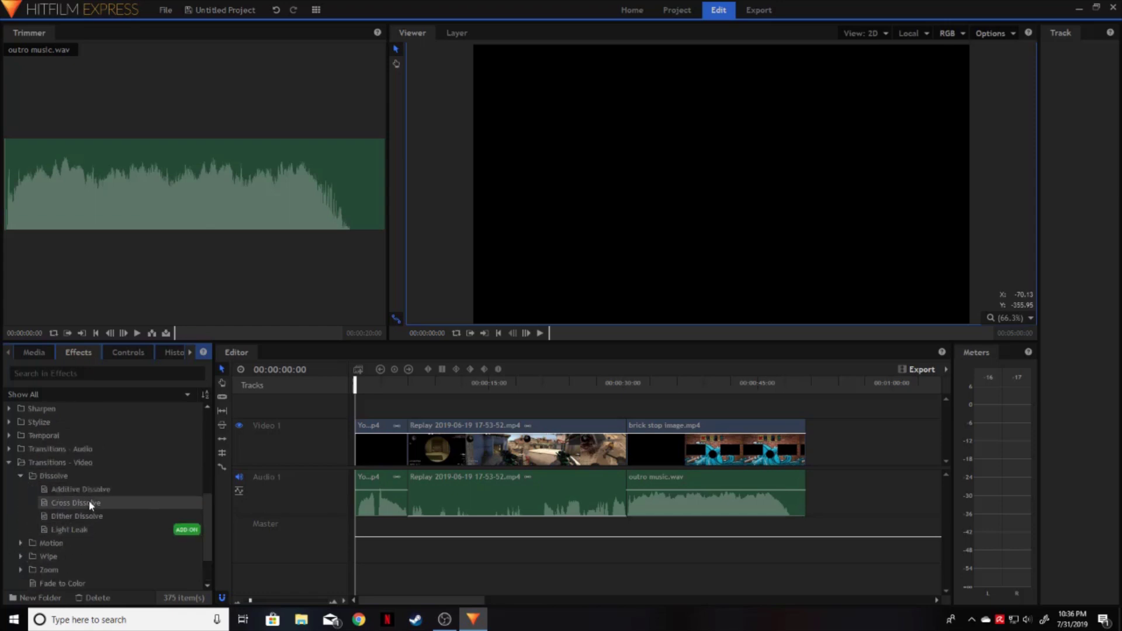
left_click_drag(86, 492, 407, 434)
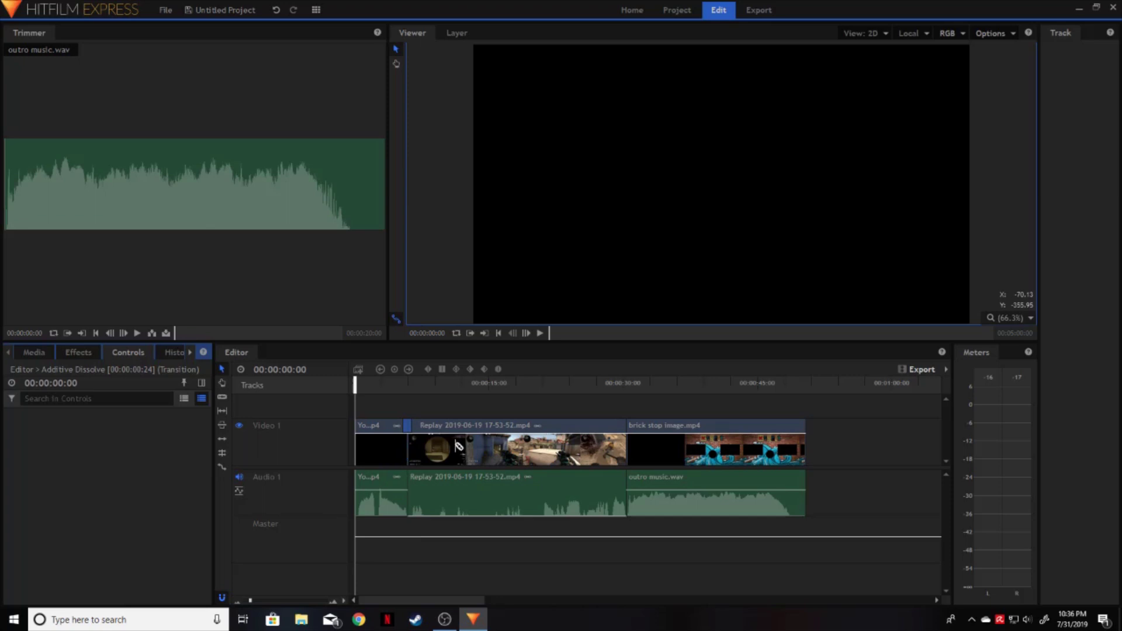
- Add a Cross Fade audio transition at the matching audio cut
left_click(83, 352)
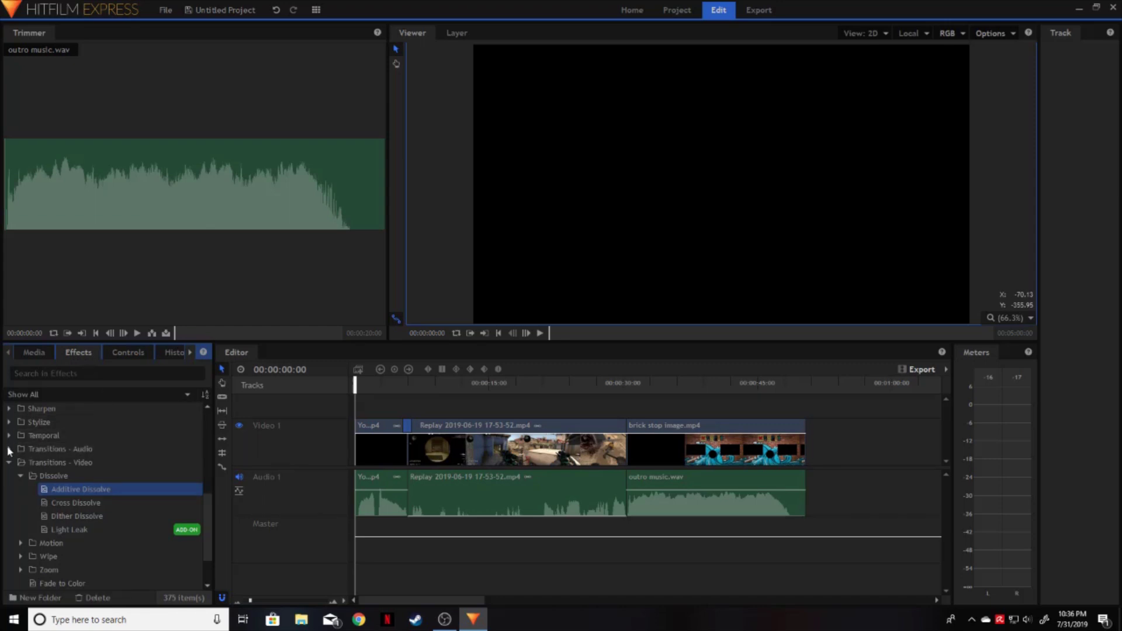
left_click(8, 449)
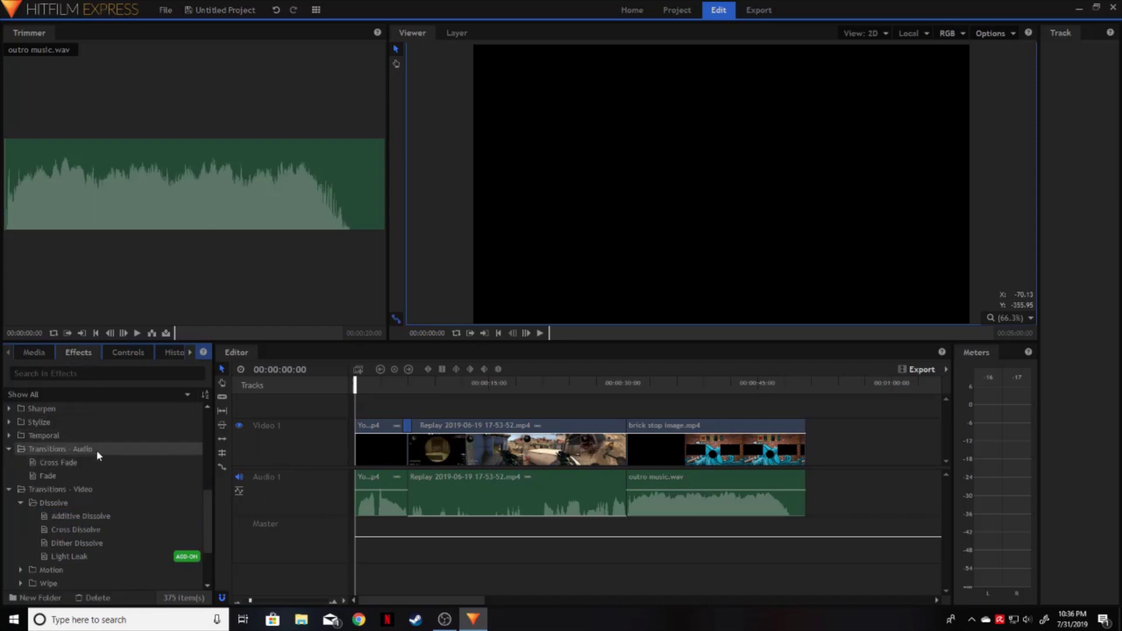
left_click(58, 462)
mouse_move(58, 466)
left_mouse_down()
mouse_move(331, 556)
mouse_move(402, 474)
mouse_move(410, 483)
left_mouse_up()
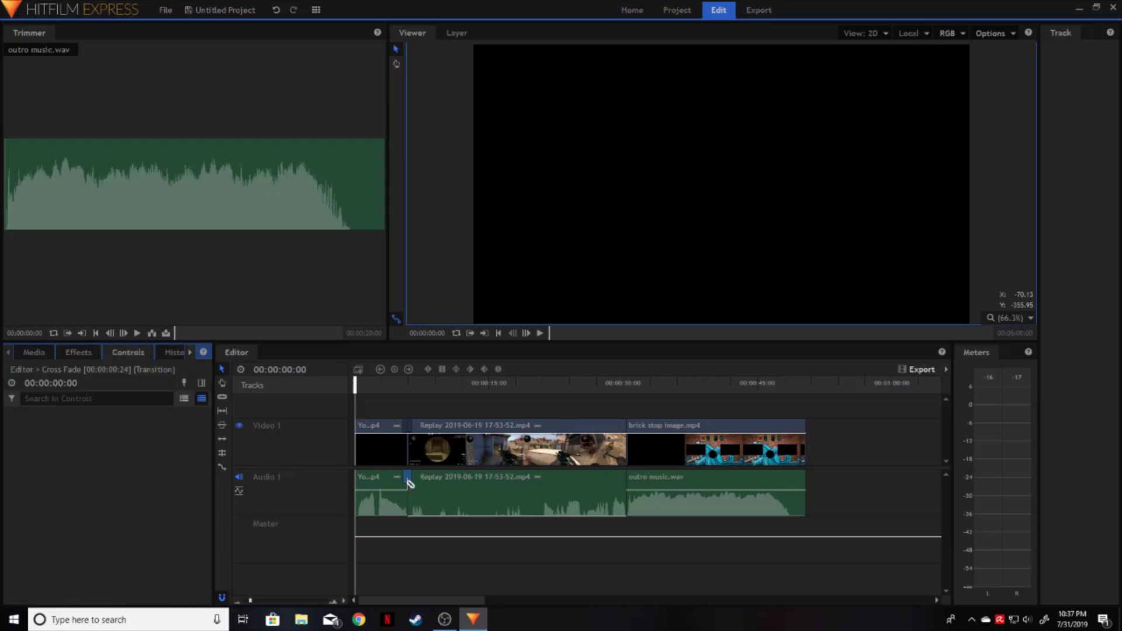
left_click(424, 555)
left_click(34, 352)
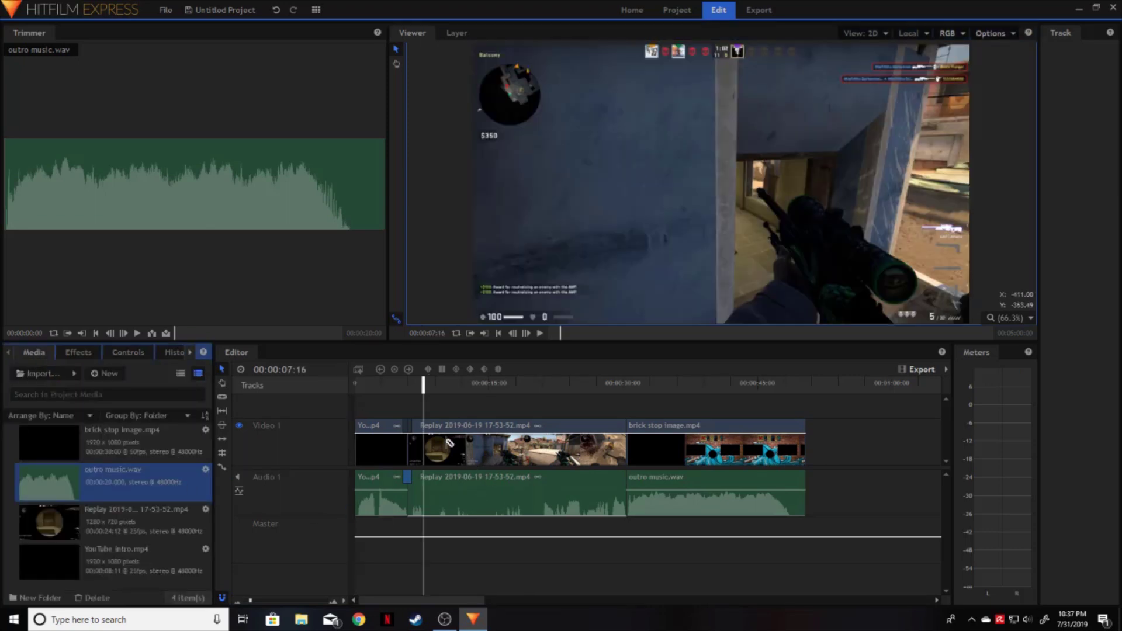
left_click_drag(423, 385, 305, 383)
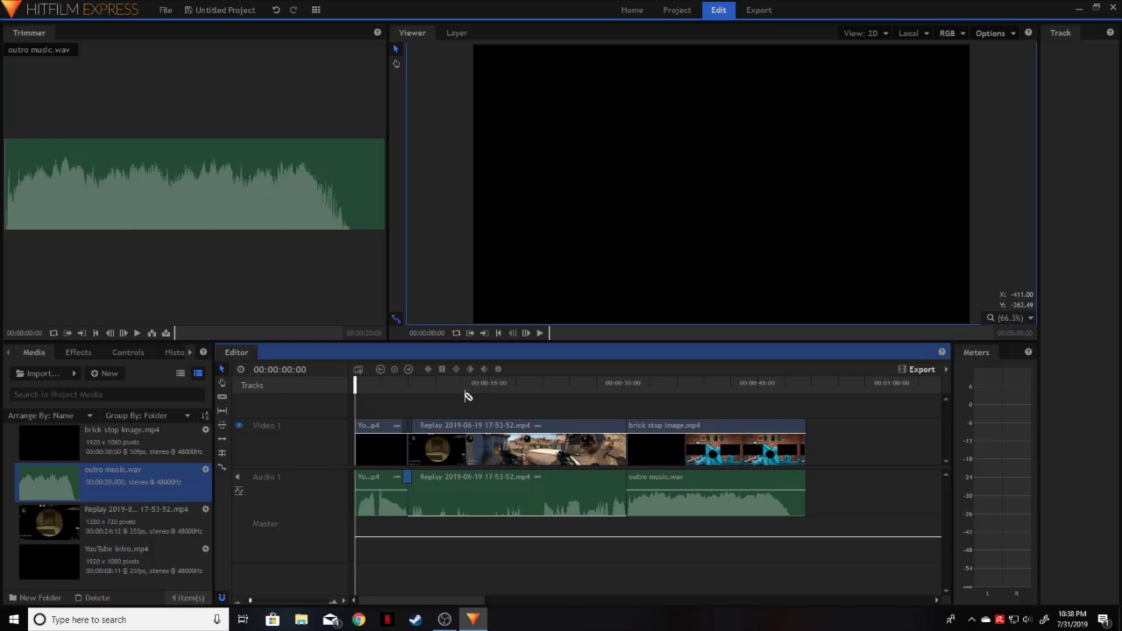
- Zoom the timeline out and shorten its duration to 00:00:59:04, then 00:00:25:24
left_click(924, 371)
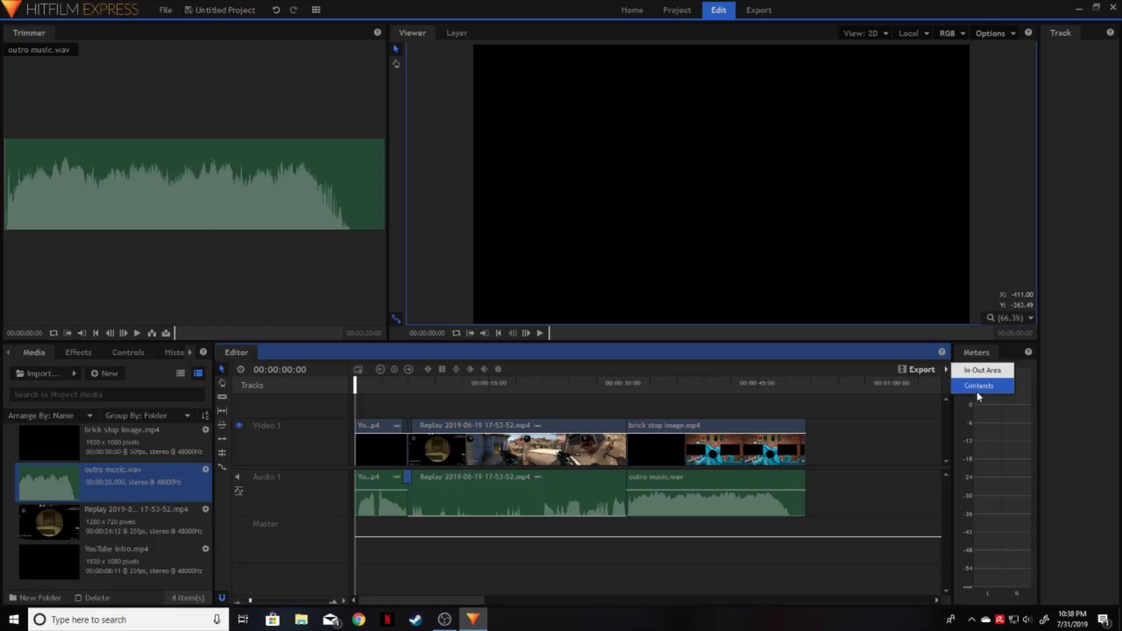
left_click(861, 411)
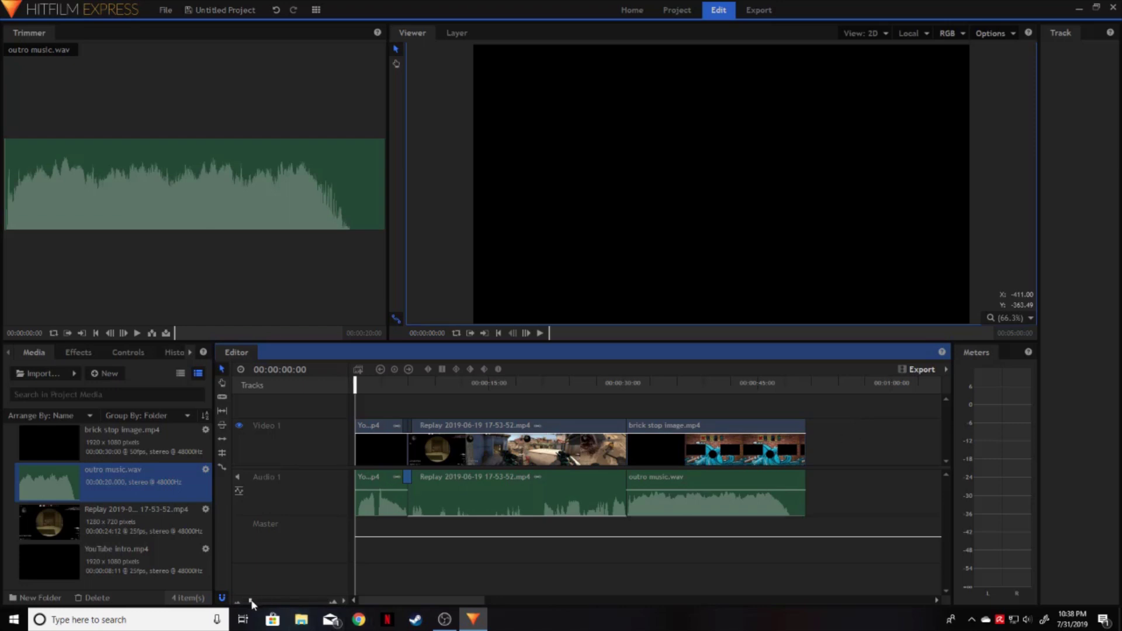
left_click_drag(251, 603, 245, 603)
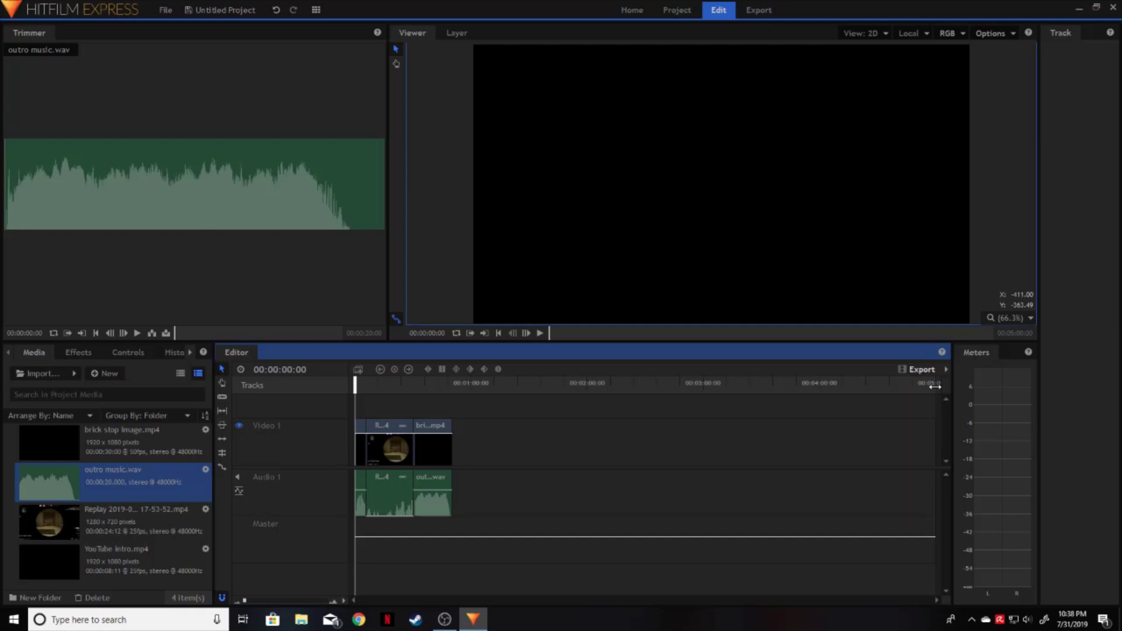
left_click_drag(935, 386, 463, 384)
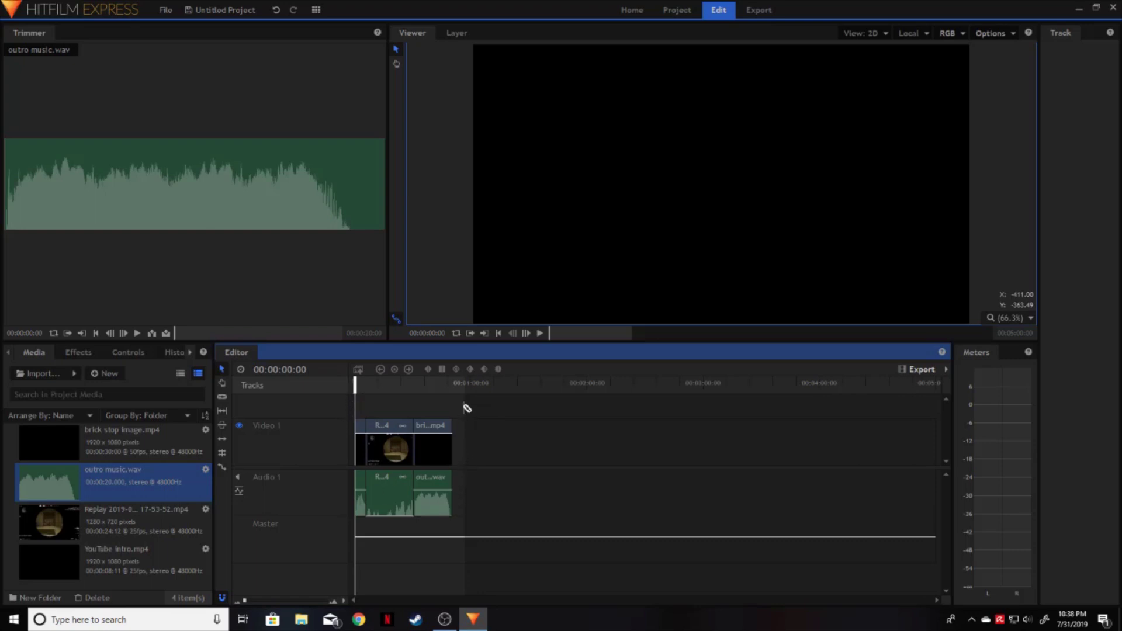
left_click(931, 372)
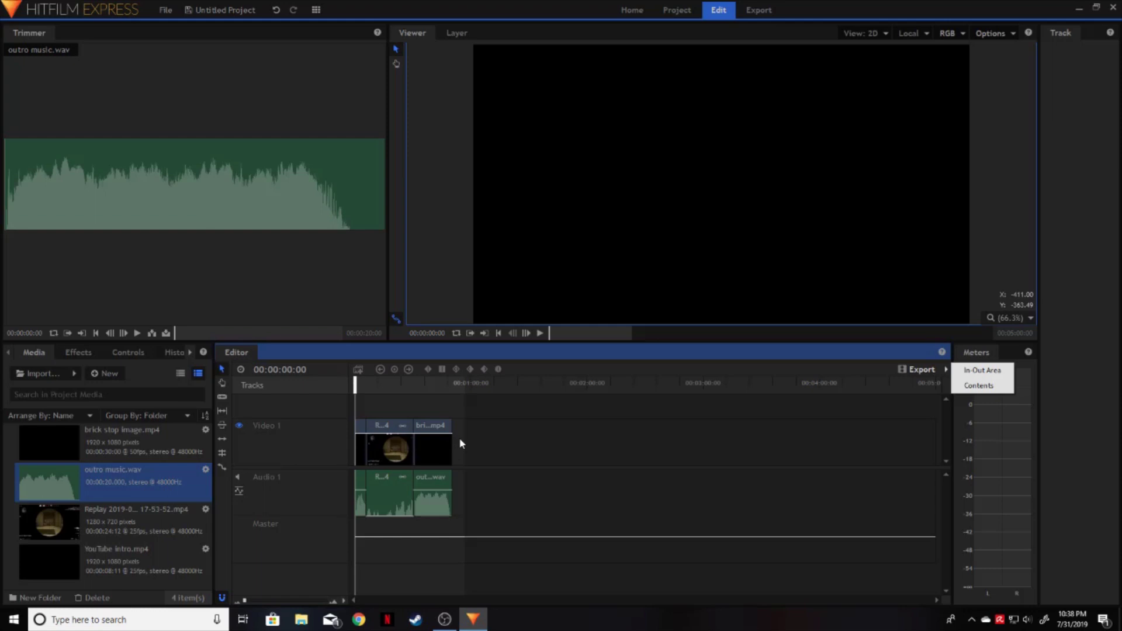
left_click(465, 386)
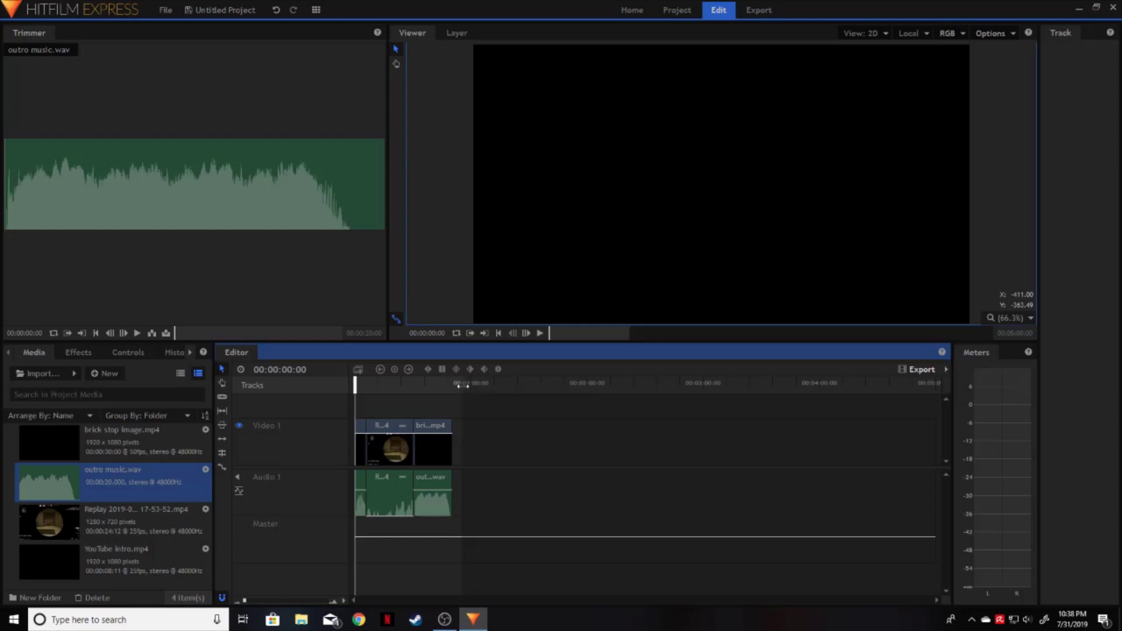
left_click_drag(465, 386, 395, 389)
- Extend the timeline to 00:03:24:16 and set the Replay clip's audio level to -9.33
left_click(921, 369)
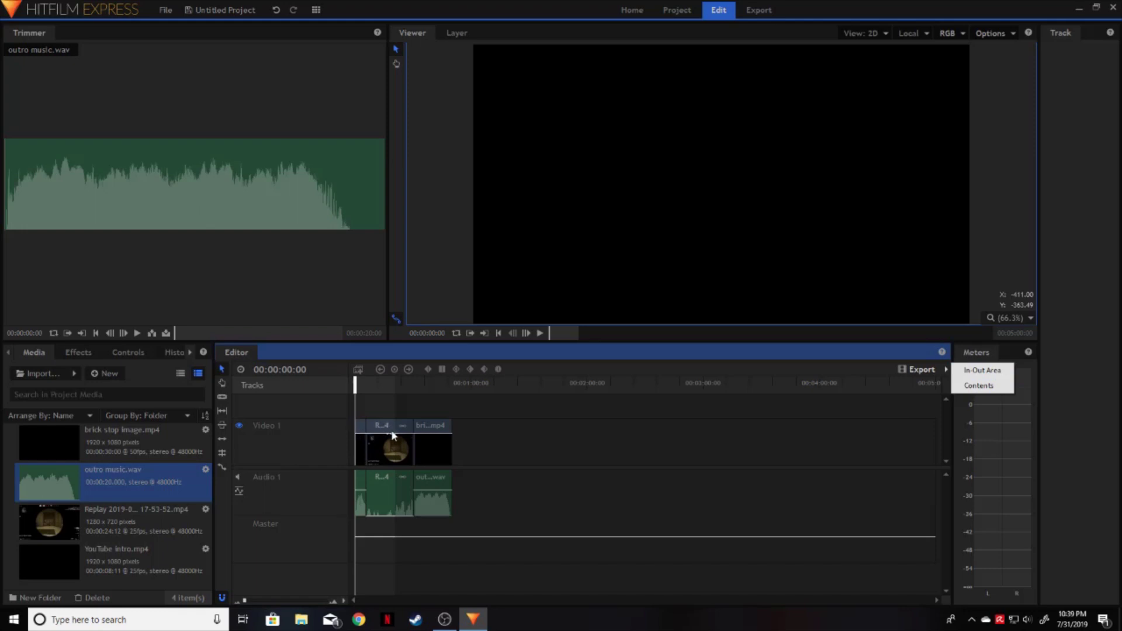
left_click(398, 387)
left_click_drag(394, 386, 946, 392)
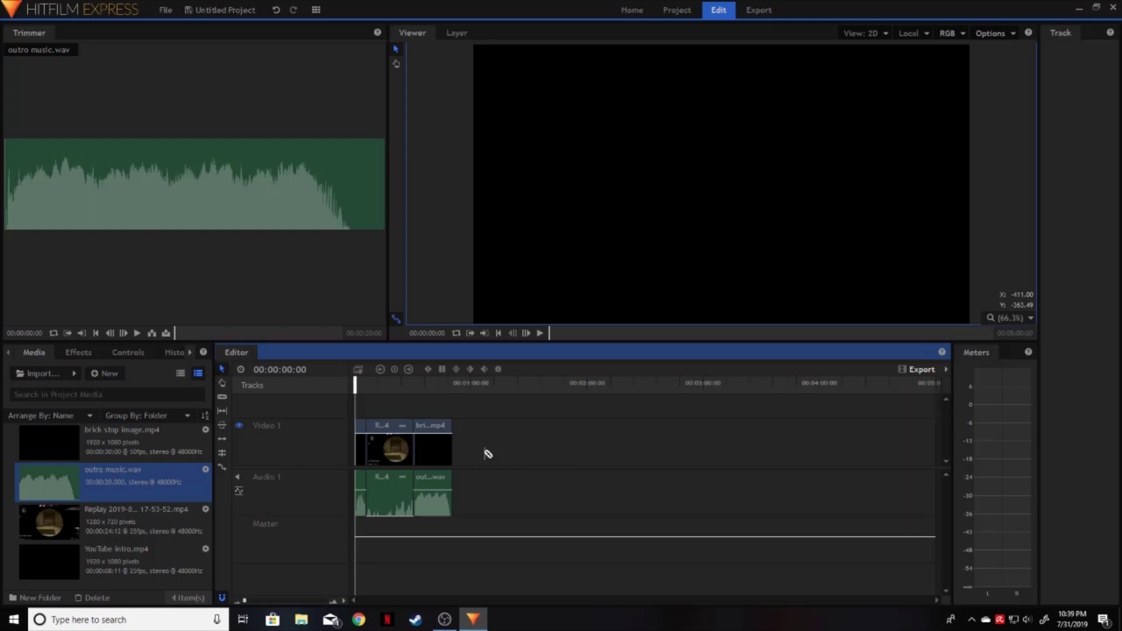
left_click_drag(389, 513, 389, 490)
- Queue the Editor timeline's whole contents for export and remove the old finished task
left_click(927, 373)
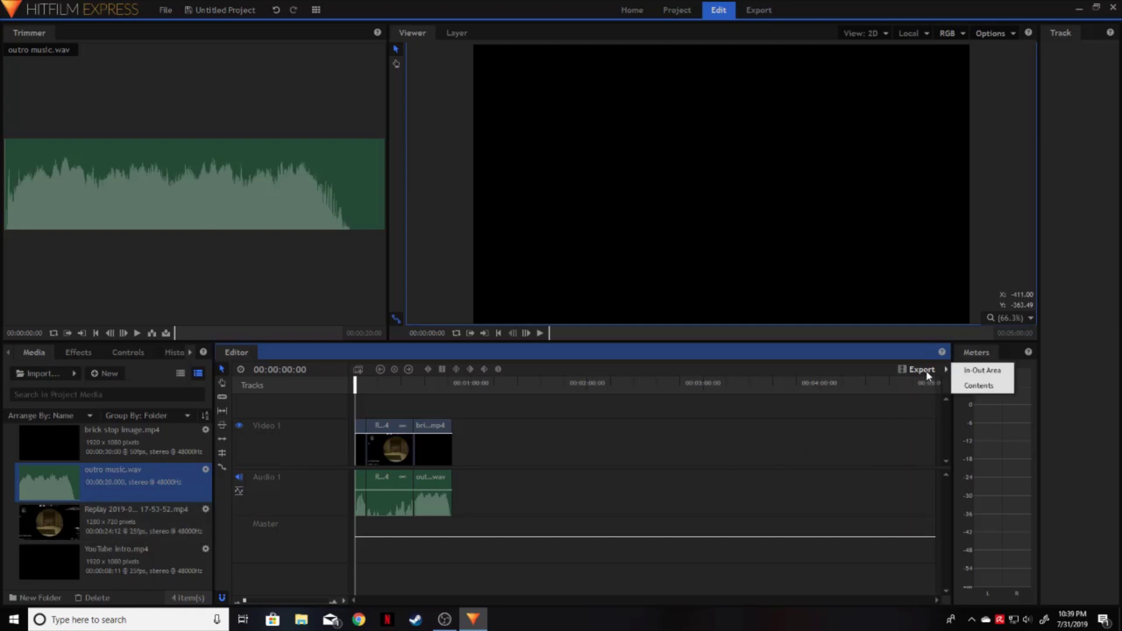
left_click(989, 389)
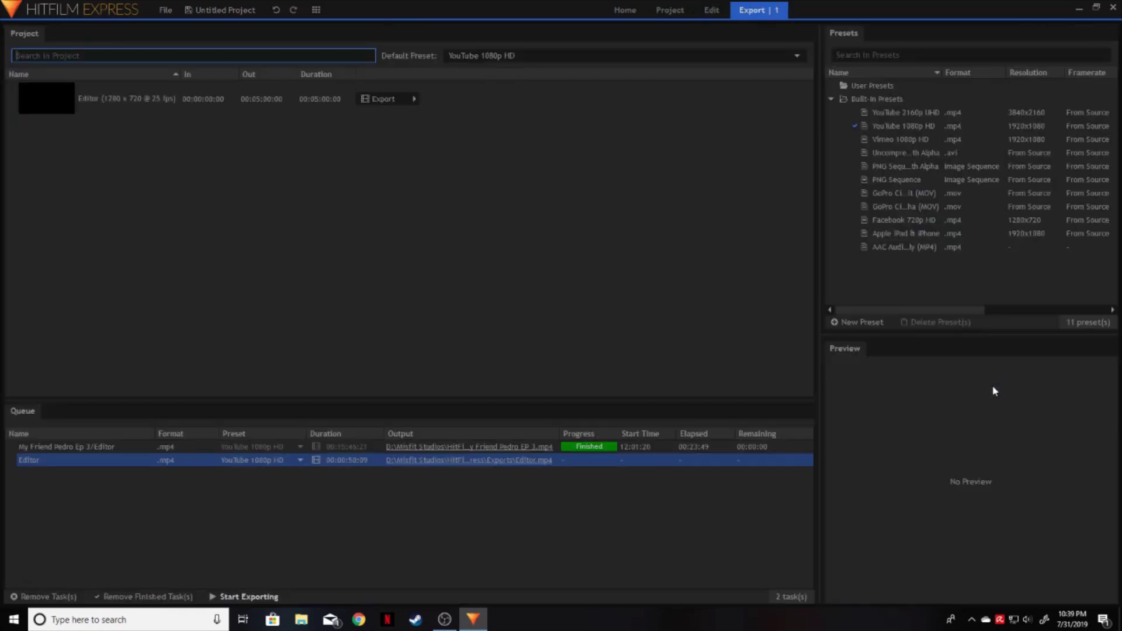
left_click(173, 597)
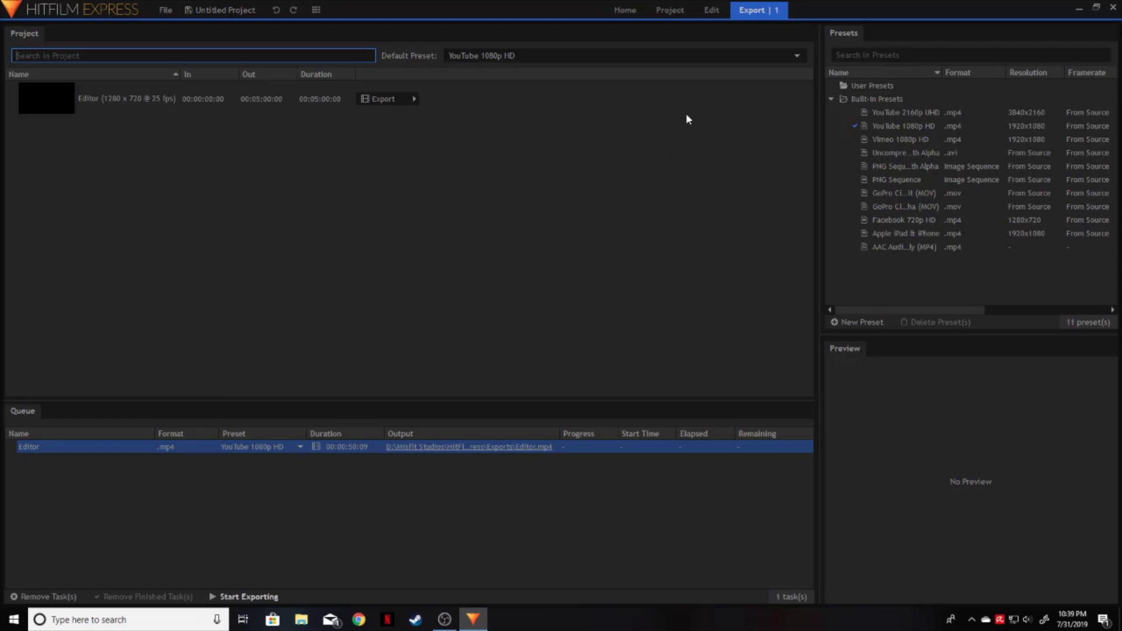
left_click(711, 11)
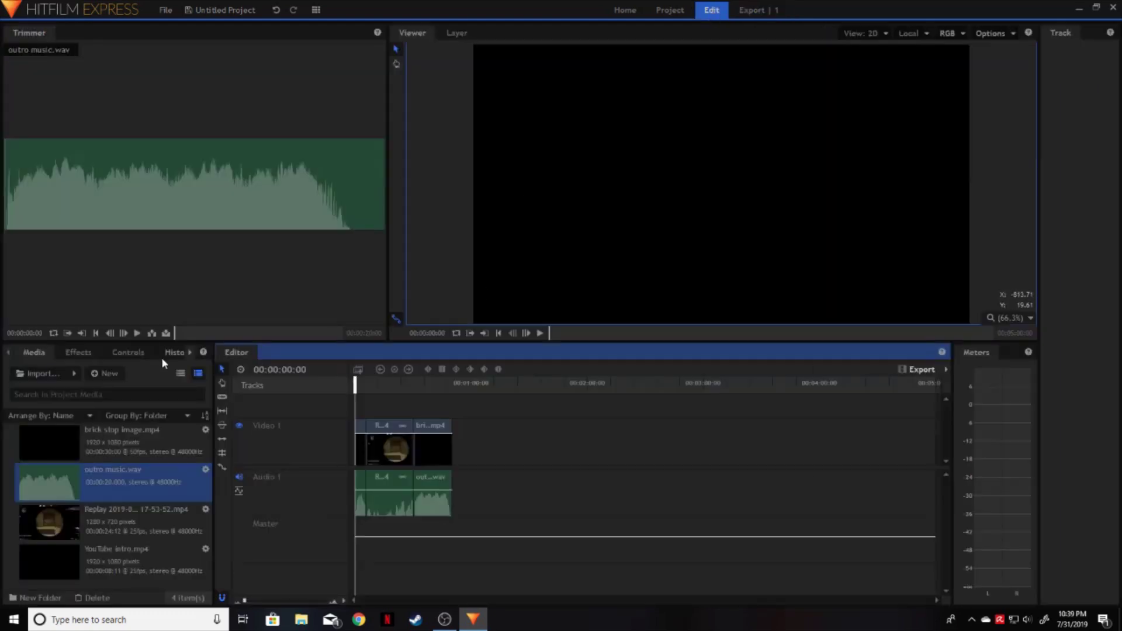
left_click(747, 15)
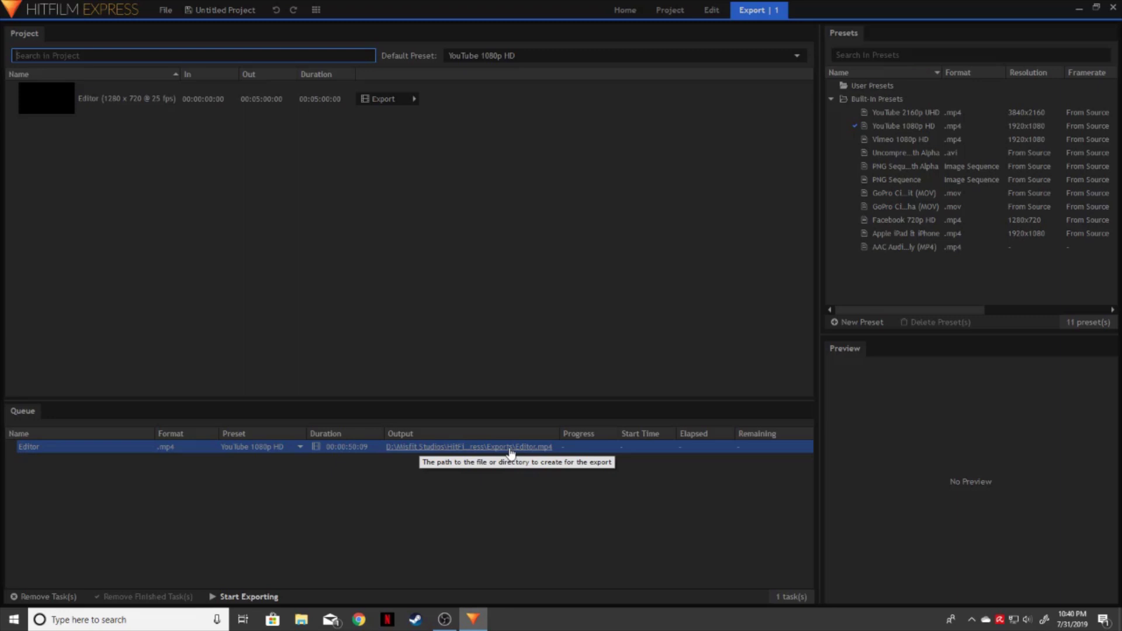
- Export the Editor task to Editor.mp4 using the YouTube 1080p HD preset
left_click(301, 447)
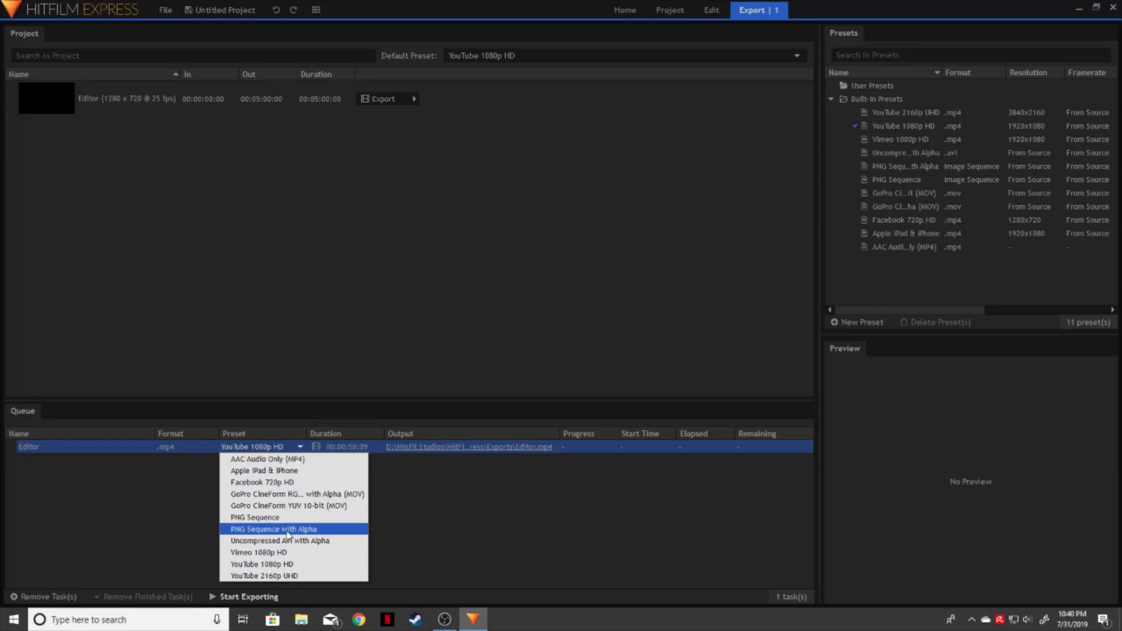
left_click(585, 502)
left_click(337, 449)
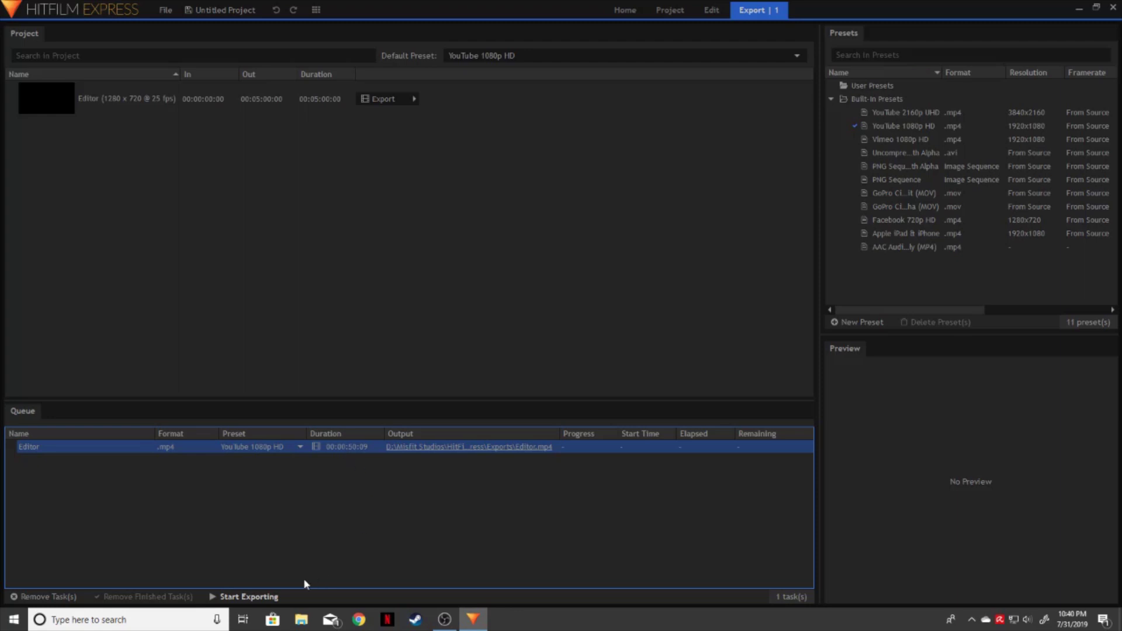
left_click(264, 596)
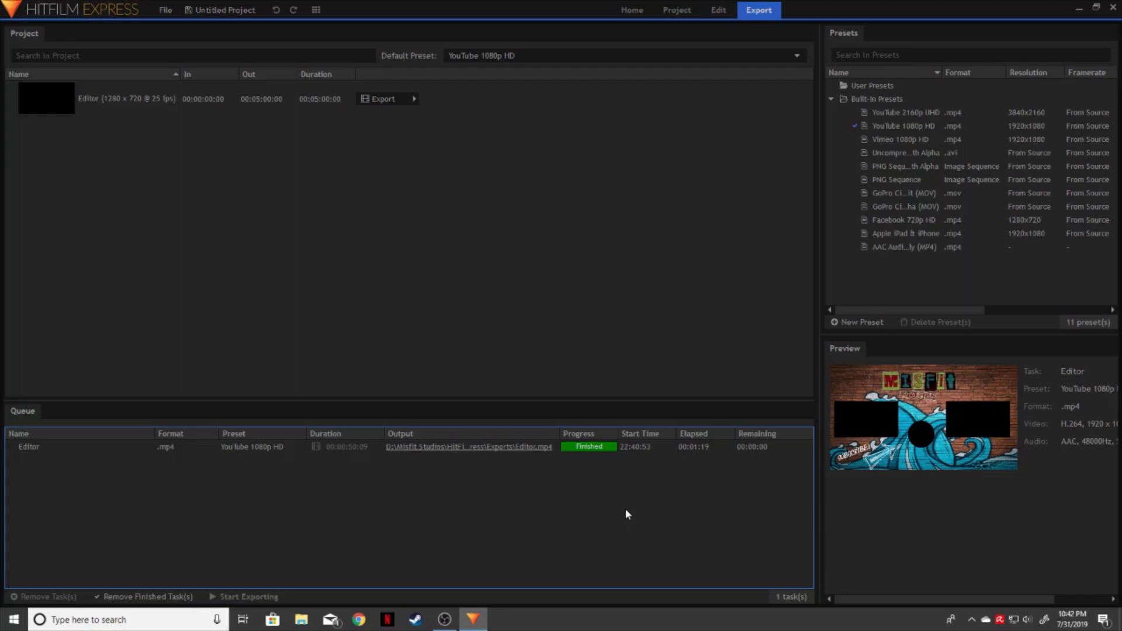
- Remove the finished Editor task from the export queue
left_click(291, 447)
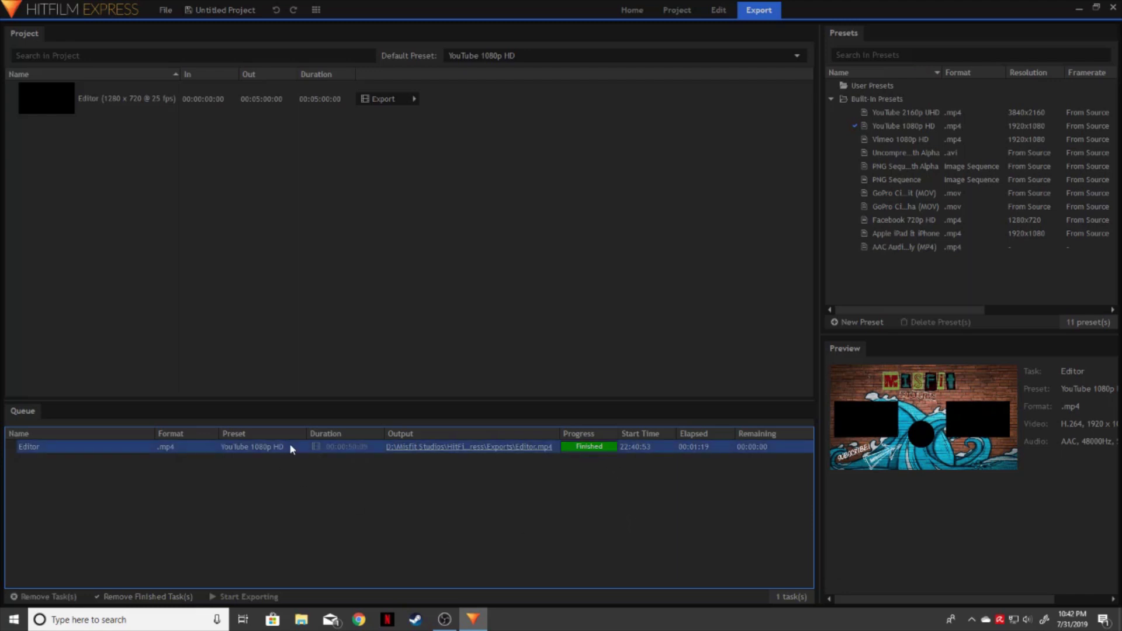
left_click(149, 597)
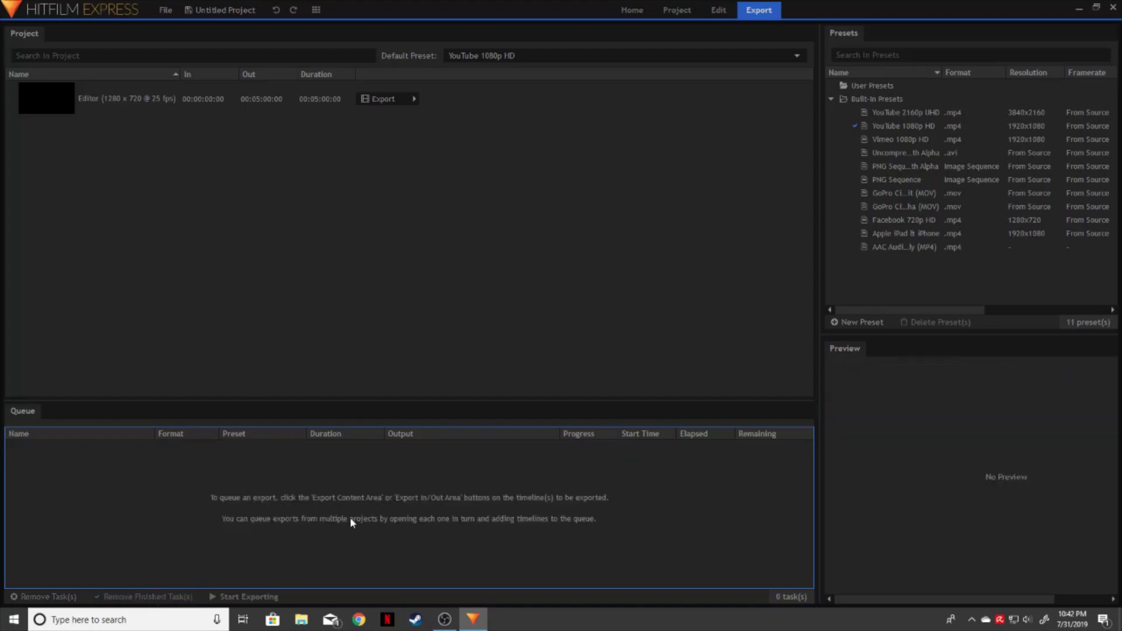